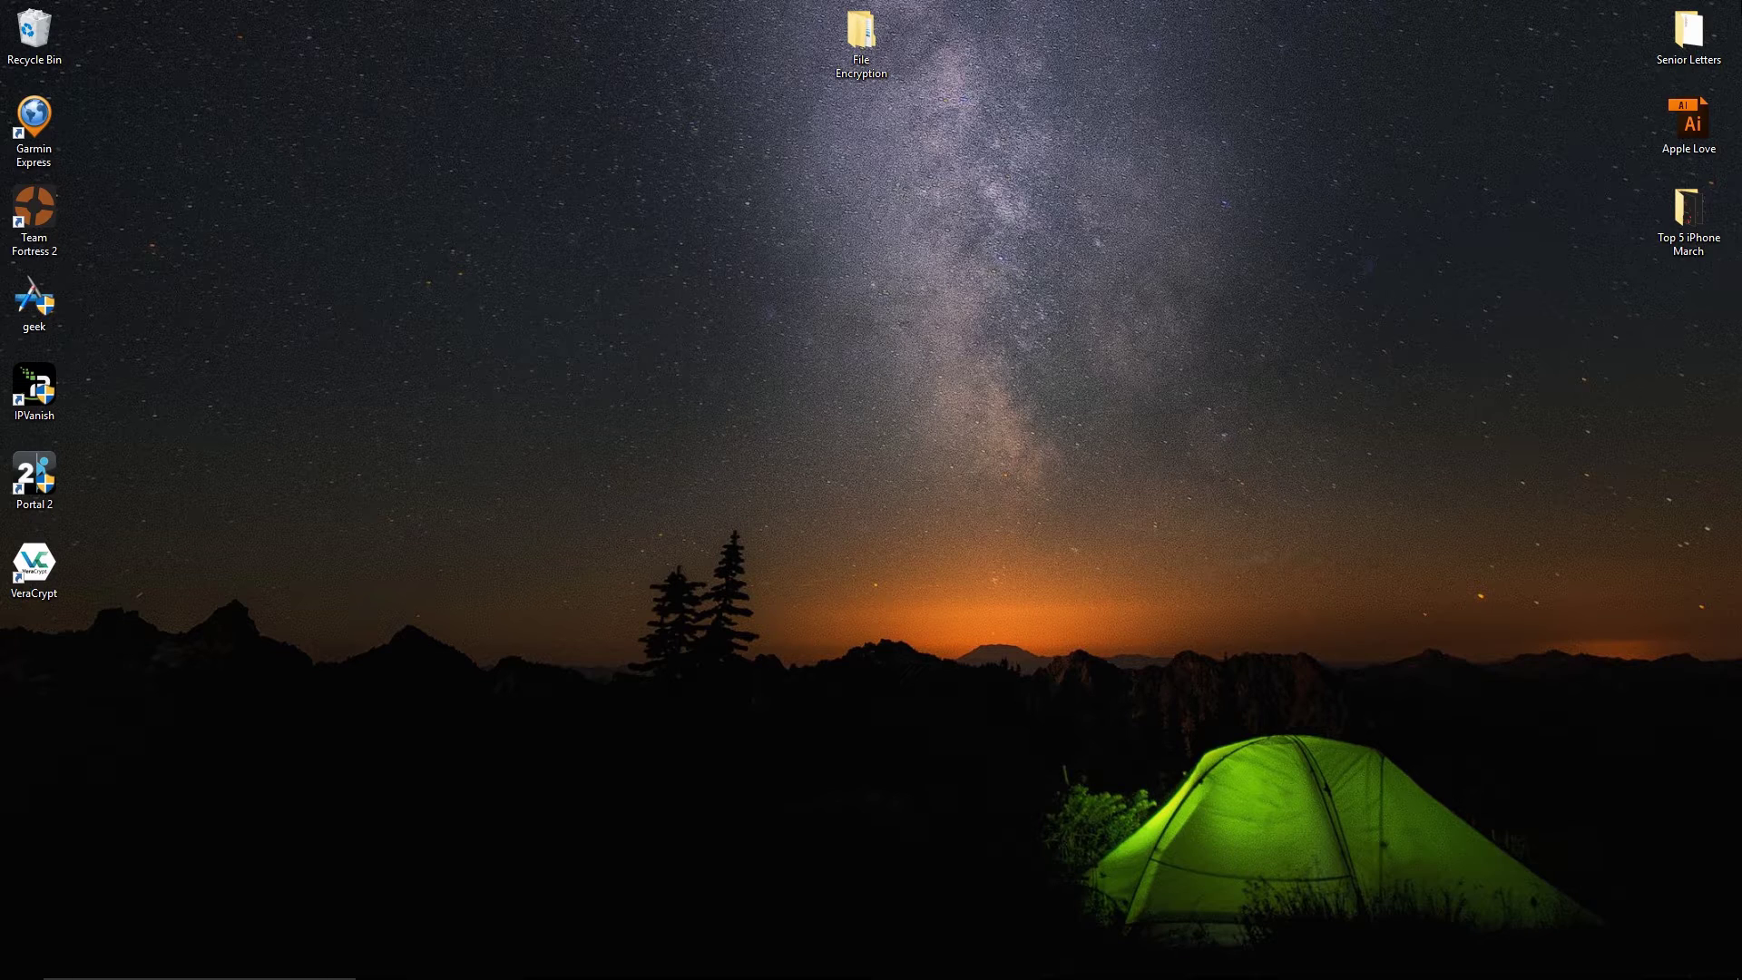
# - Launch VeraCrypt and start a new standard encrypted file-container volume
pyautogui.doubleClick(36, 567)
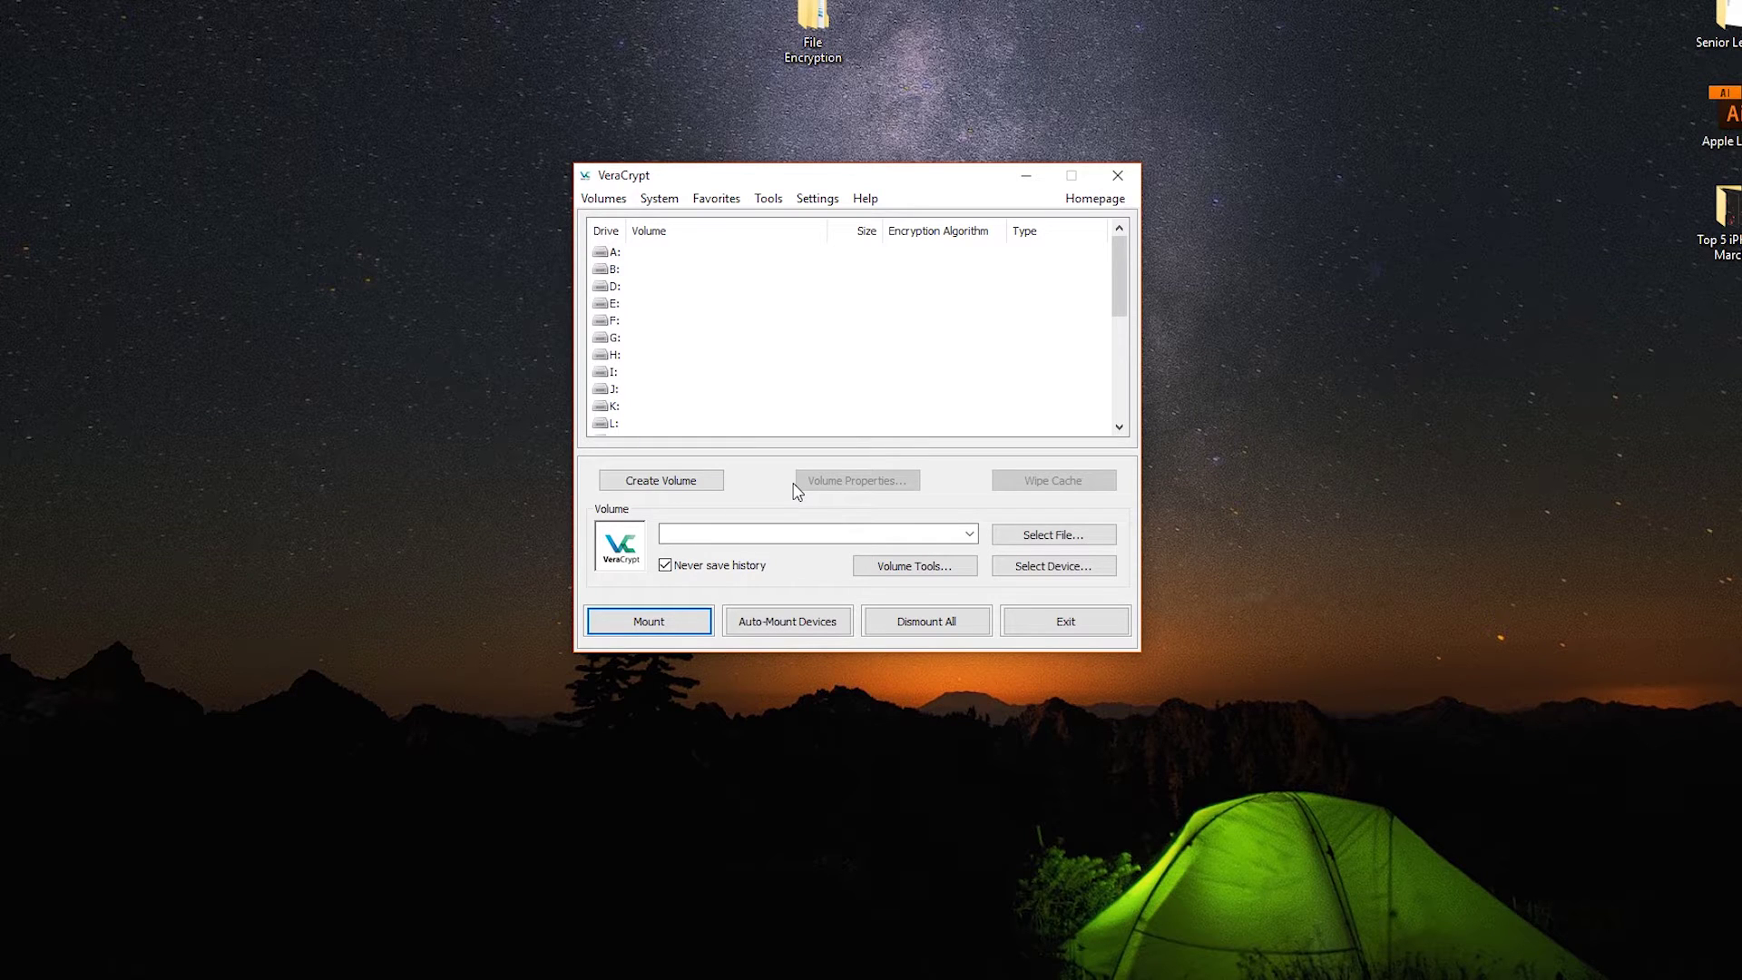
pyautogui.click(692, 483)
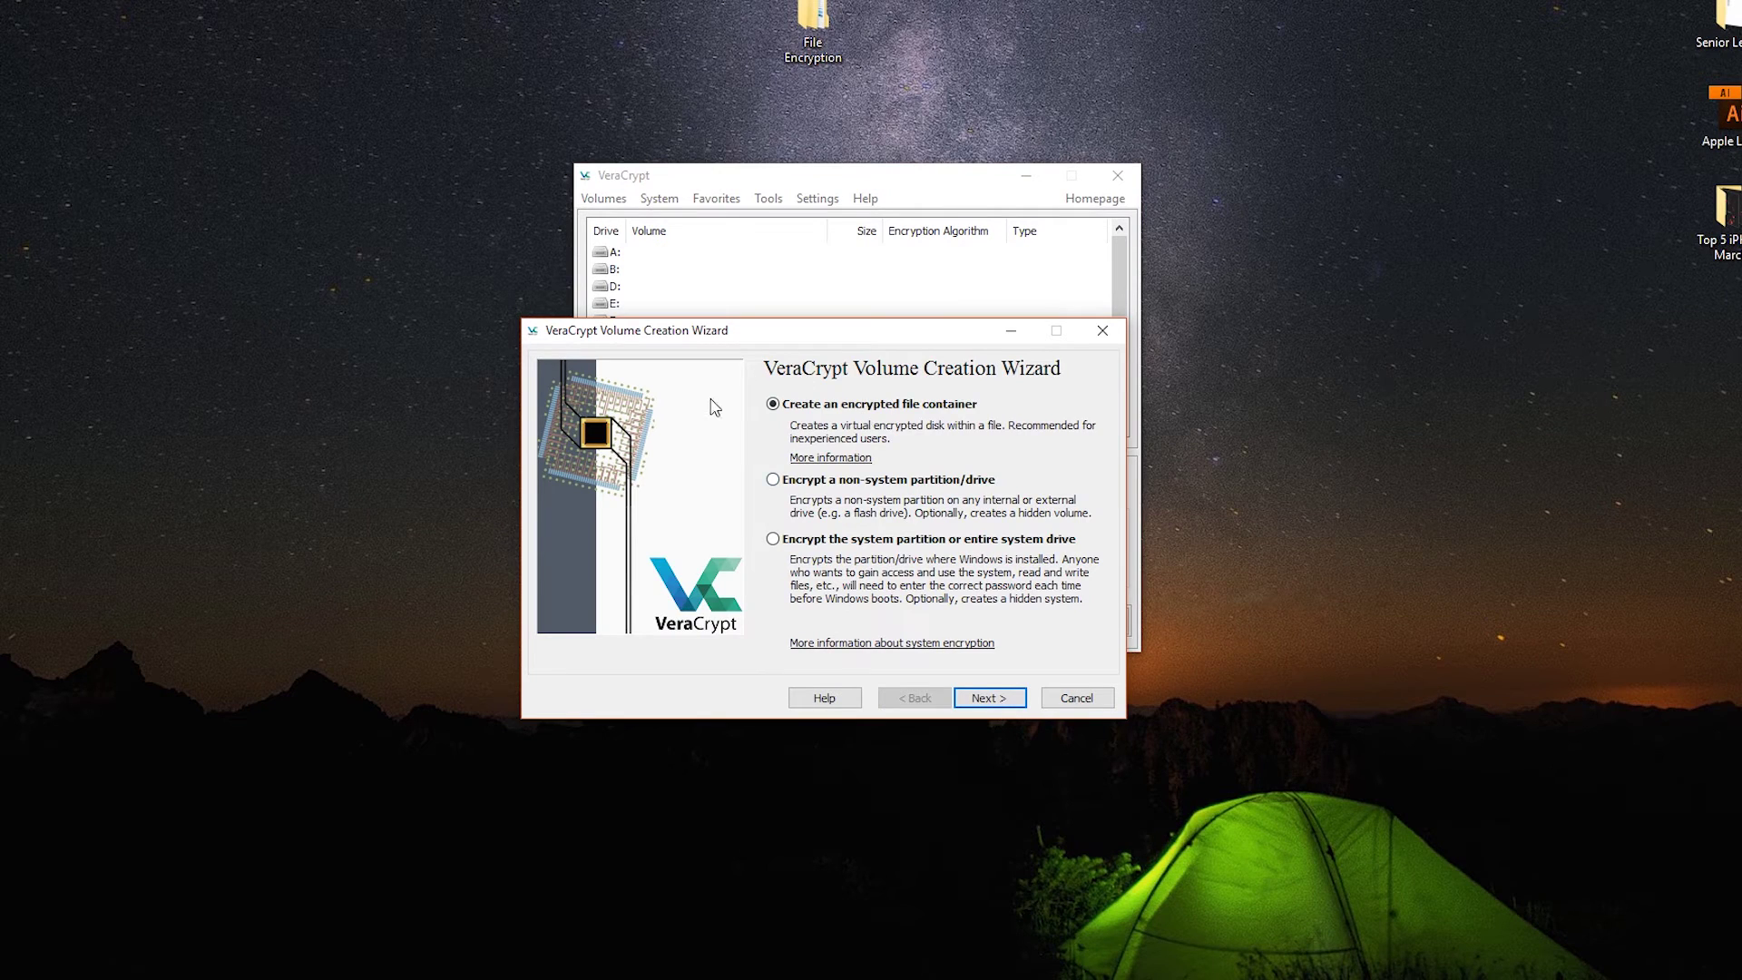
pyautogui.click(998, 700)
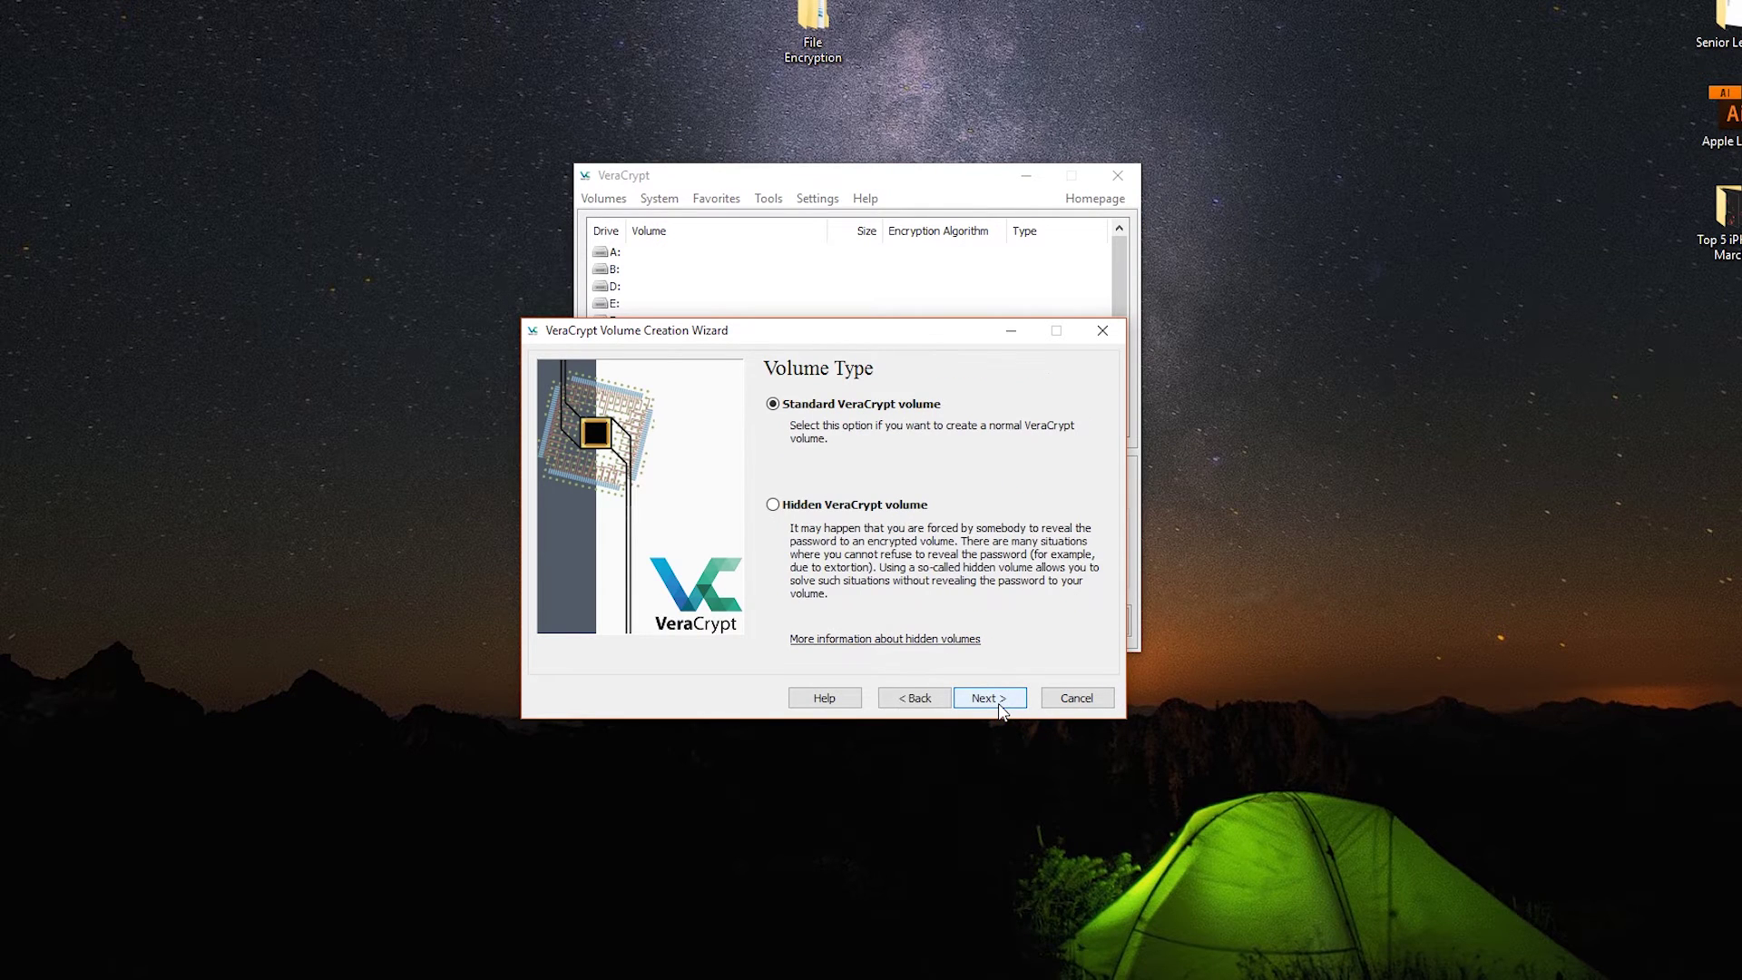
pyautogui.click(991, 699)
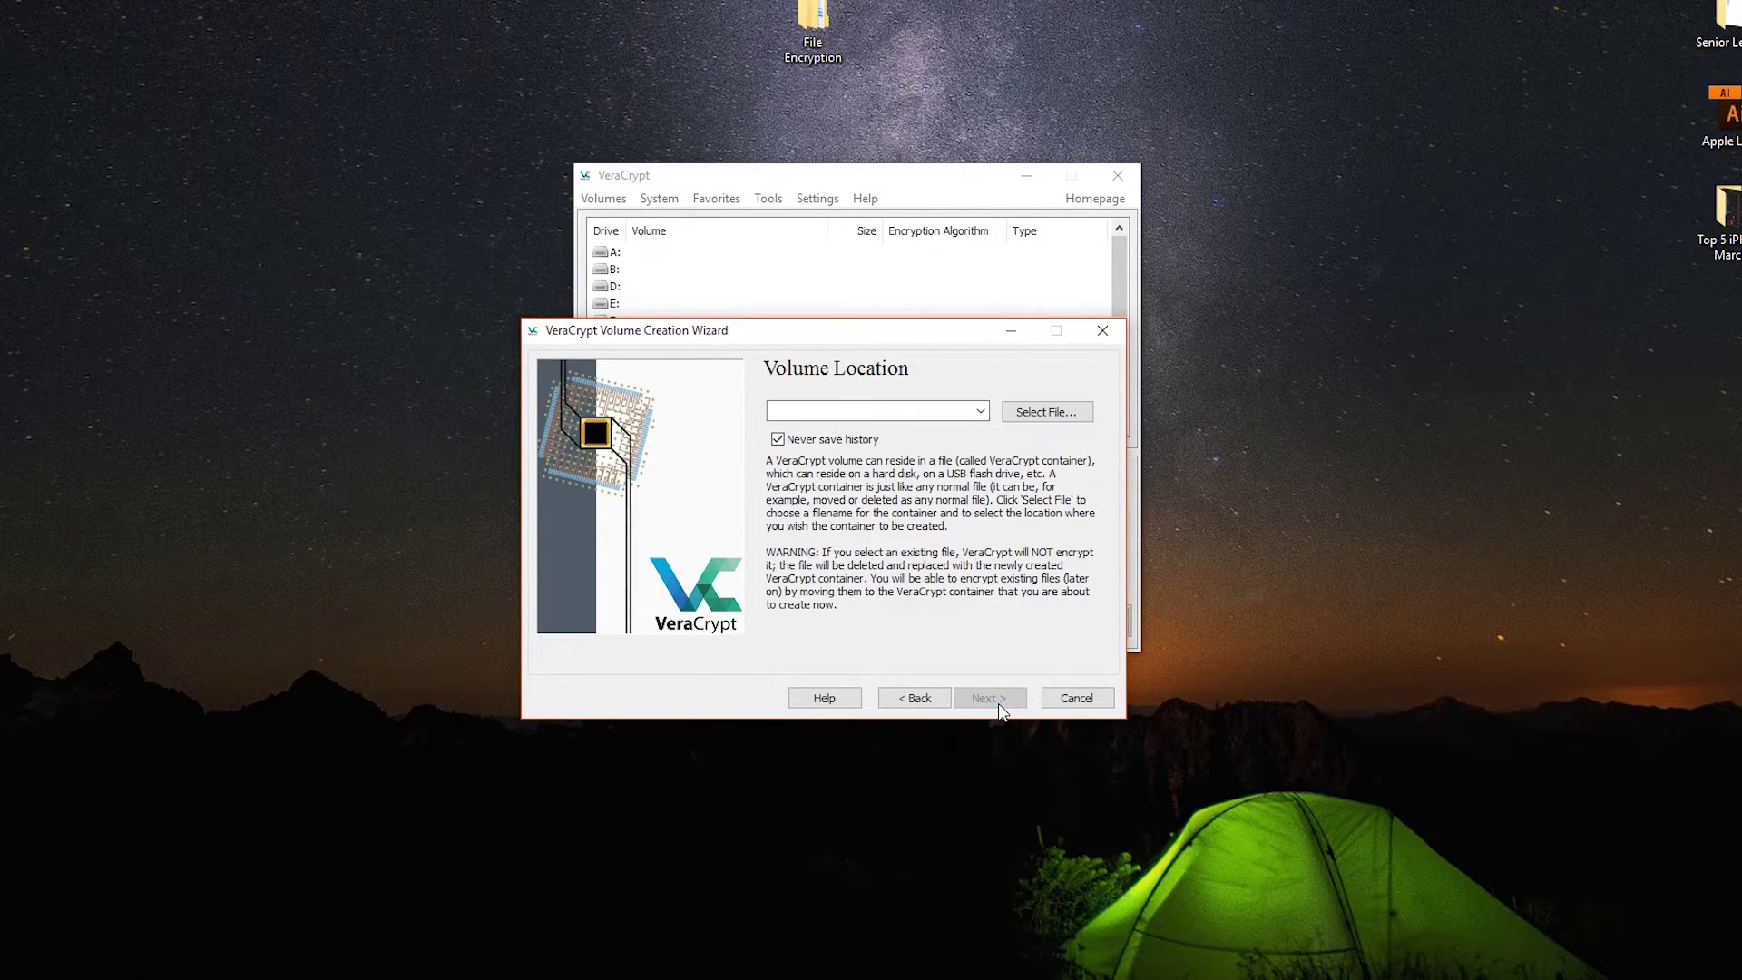
# - Store the container file on the Desktop under the name 'Techlore'
pyautogui.click(1049, 407)
pyautogui.click(655, 583)
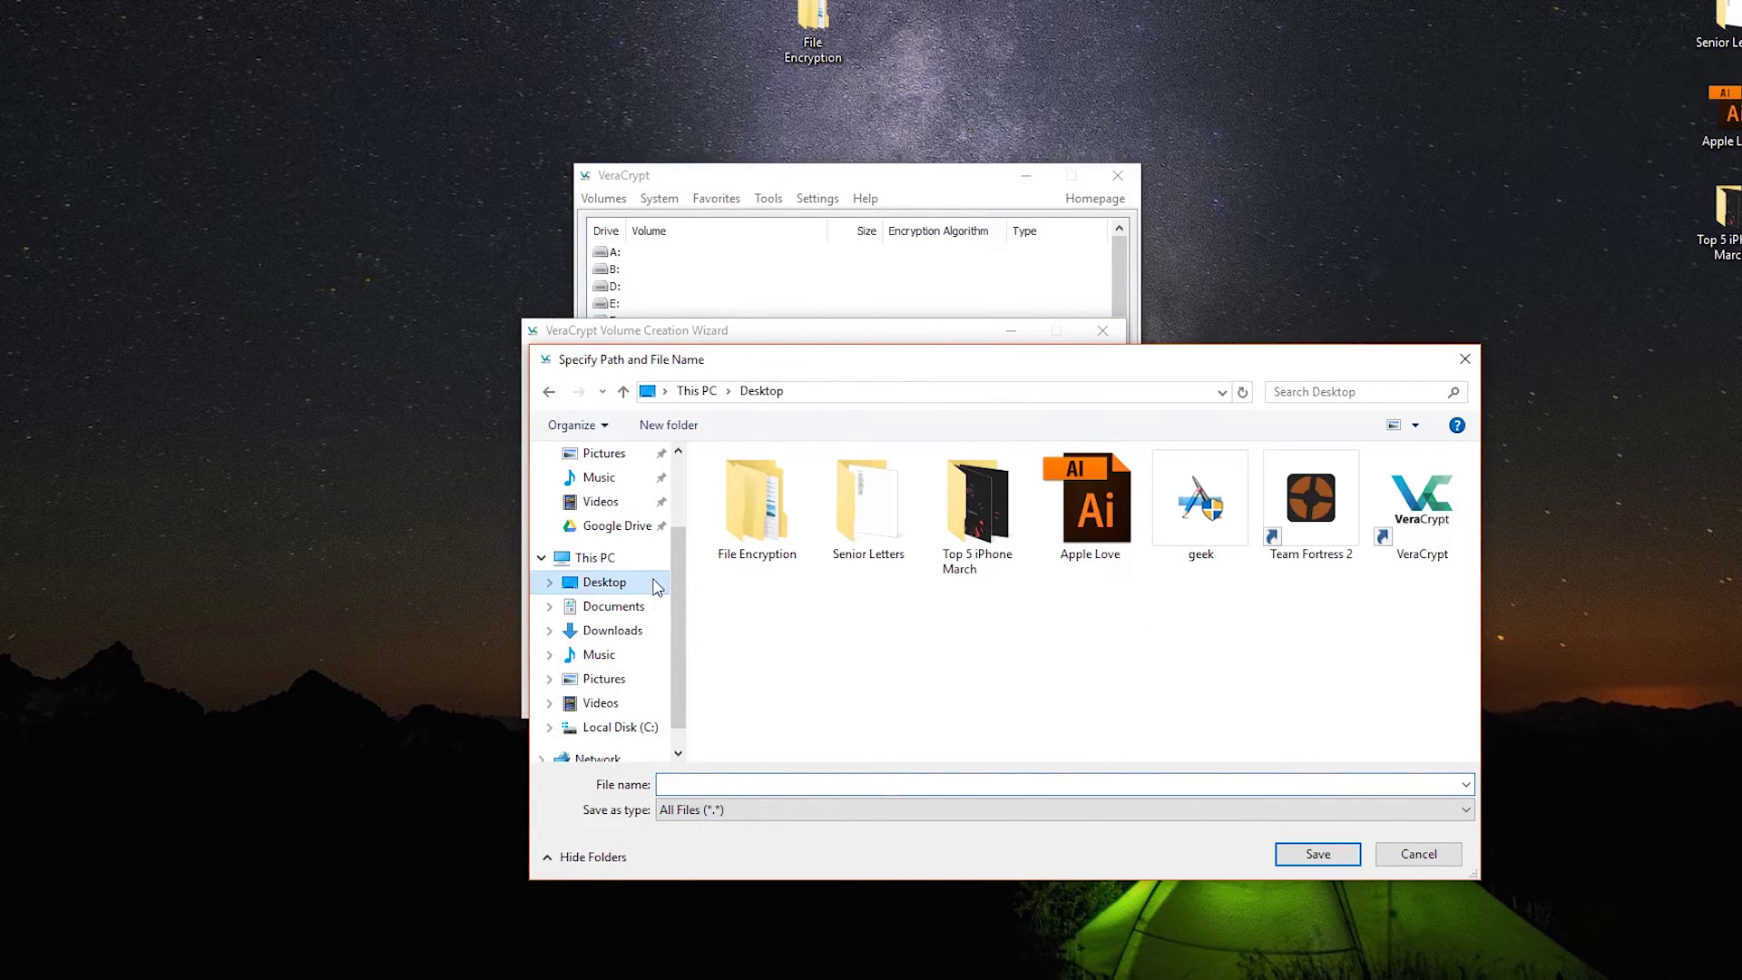
pyautogui.click(1217, 782)
pyautogui.write('Techlore')
pyautogui.press('Return')
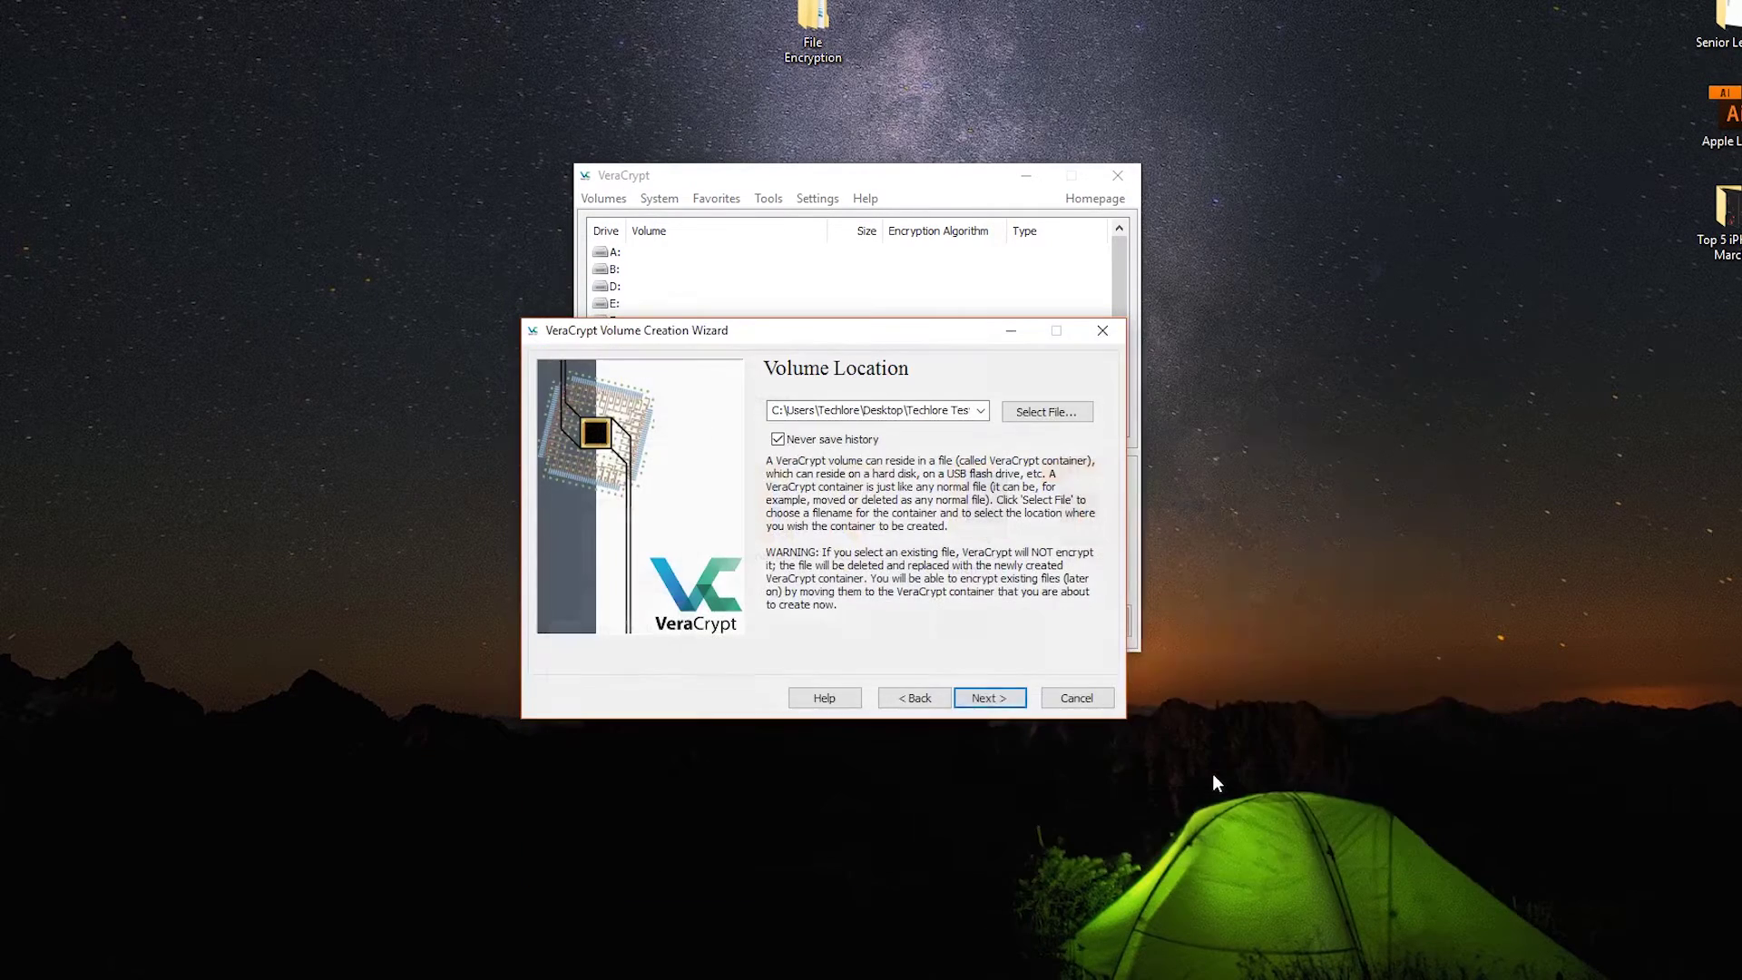
pyautogui.click(989, 699)
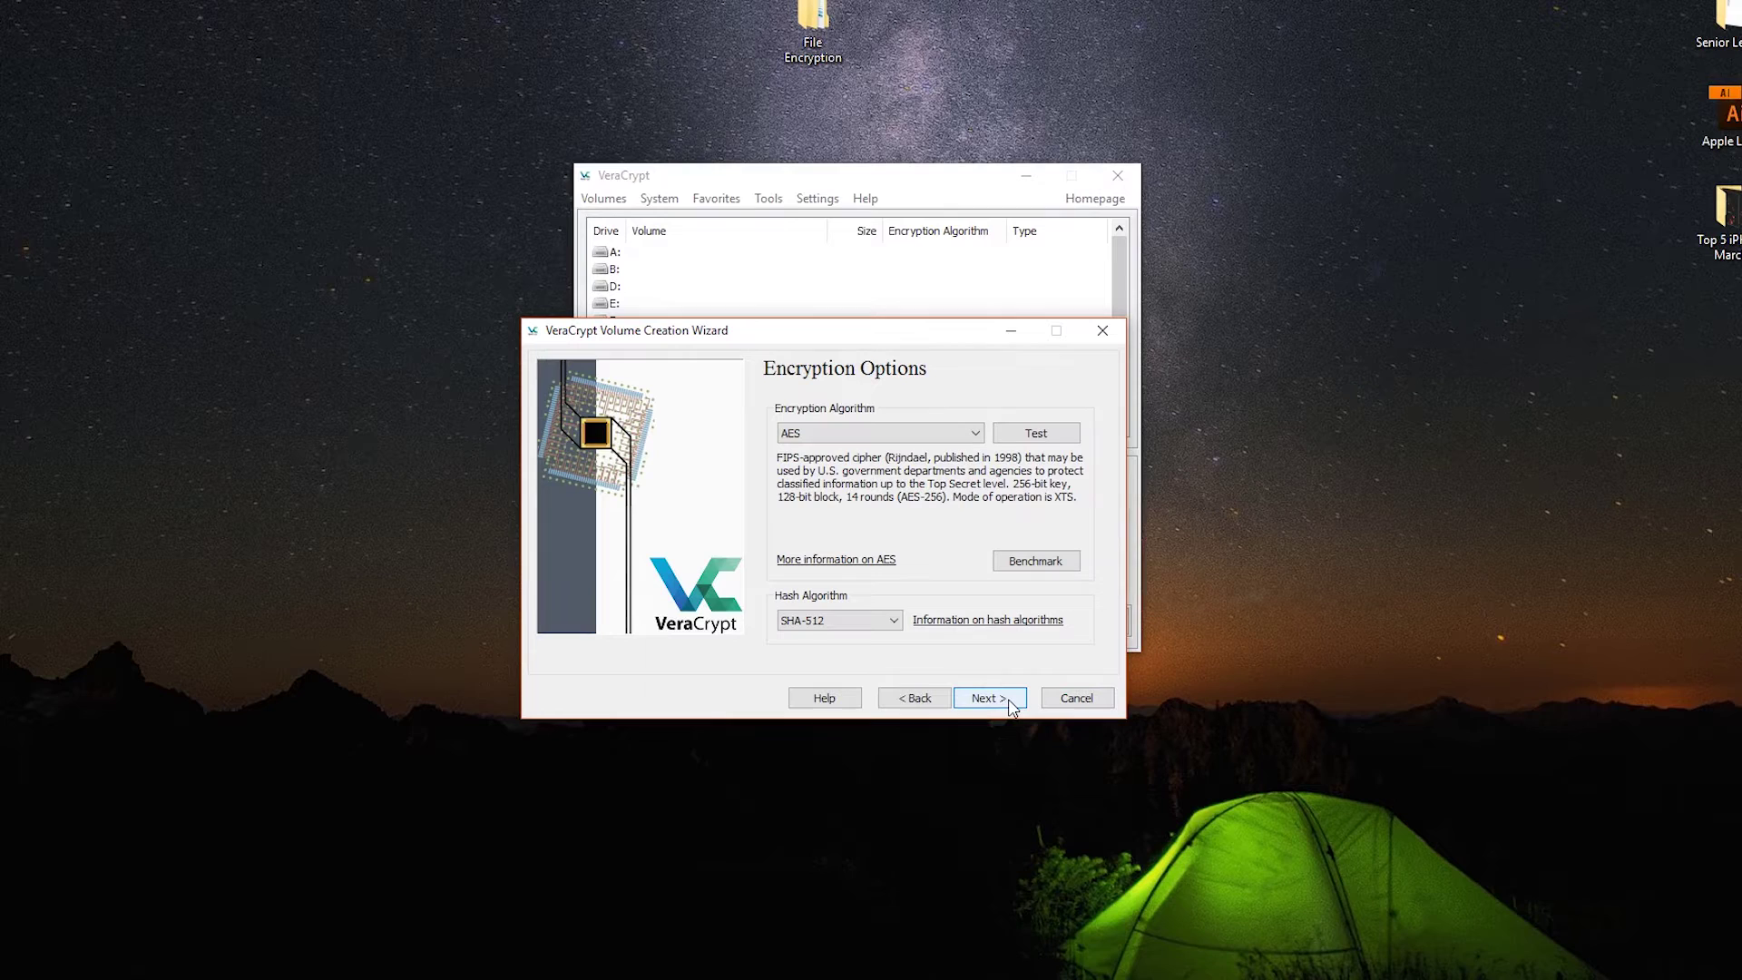
# - Keep AES encryption and set the container size to 10 MB
pyautogui.click(1010, 705)
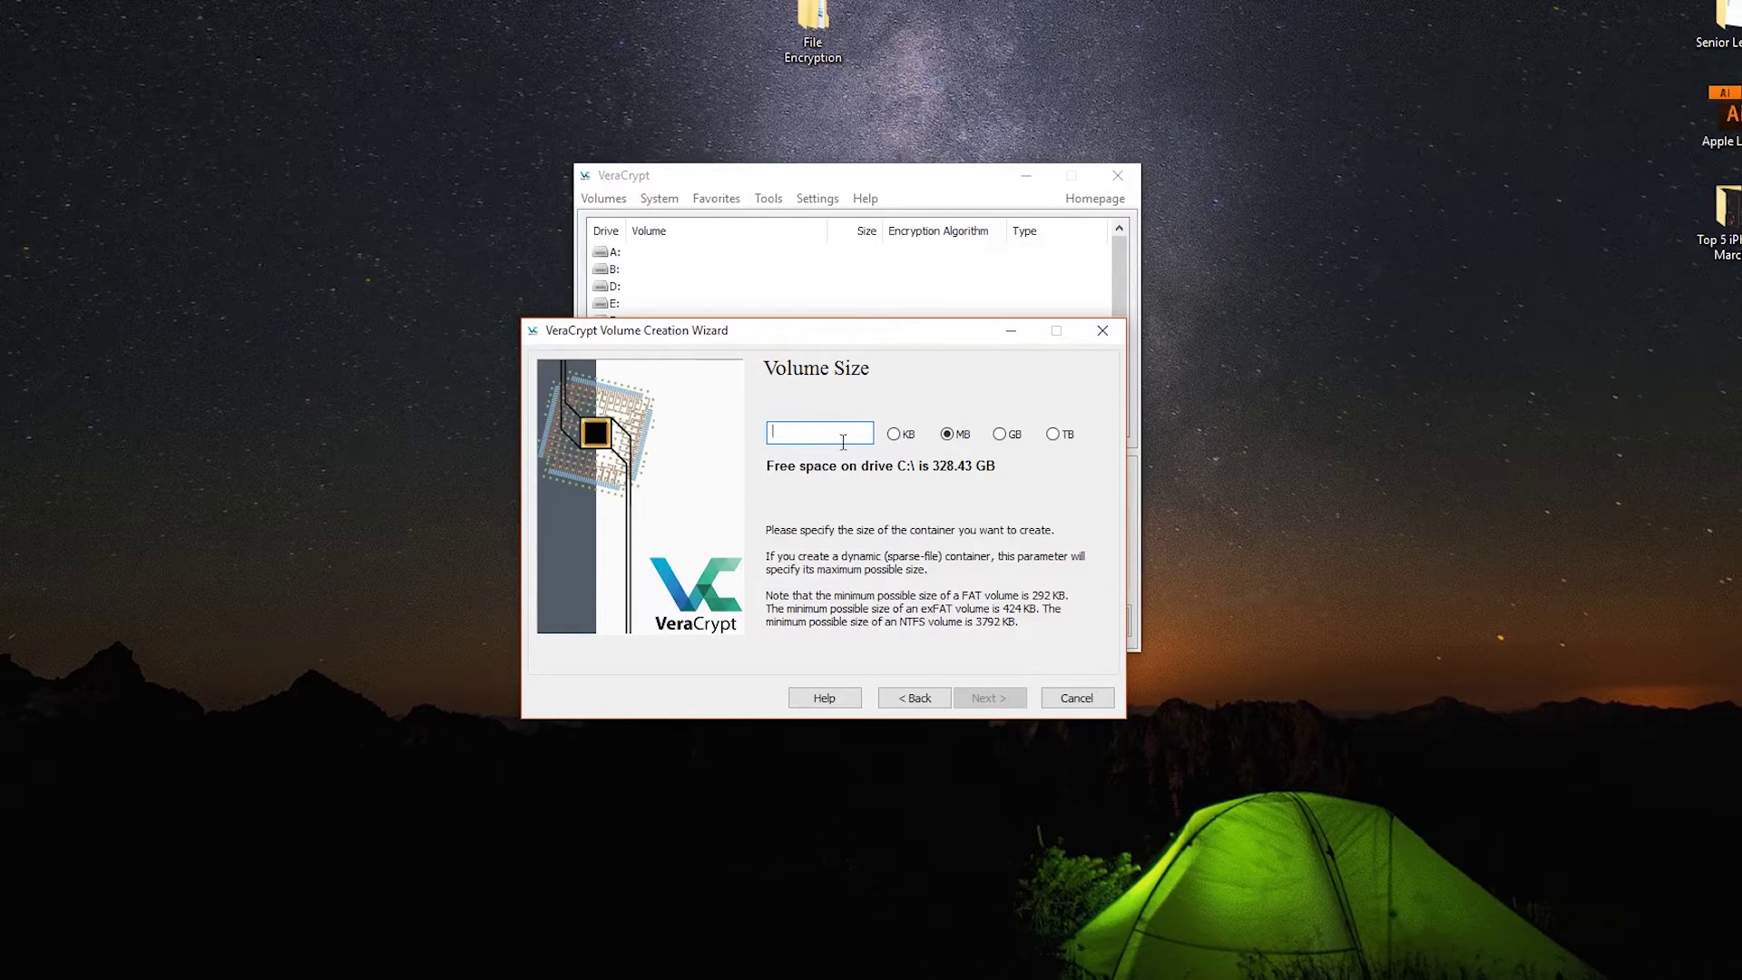
pyautogui.write('20')
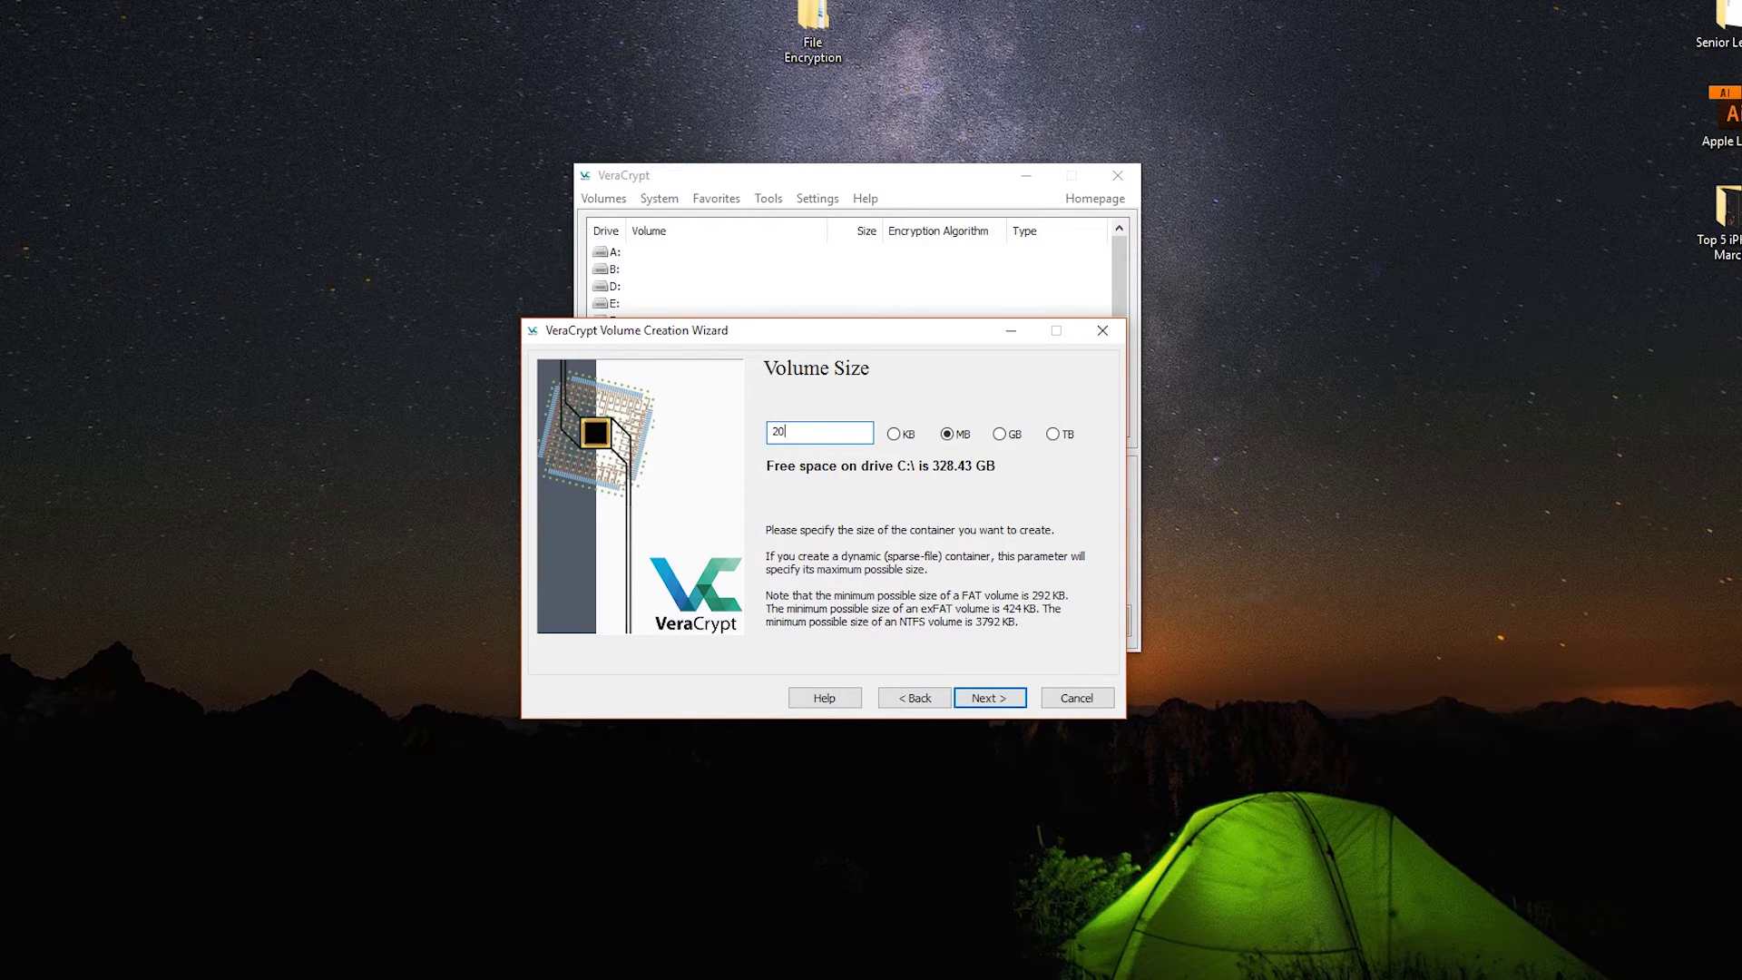
pyautogui.click(999, 434)
pyautogui.doubleClick(837, 431)
pyautogui.write('10')
pyautogui.click(948, 435)
# - Enter and confirm a four-character volume password, accepting the short-password warning
pyautogui.click(990, 700)
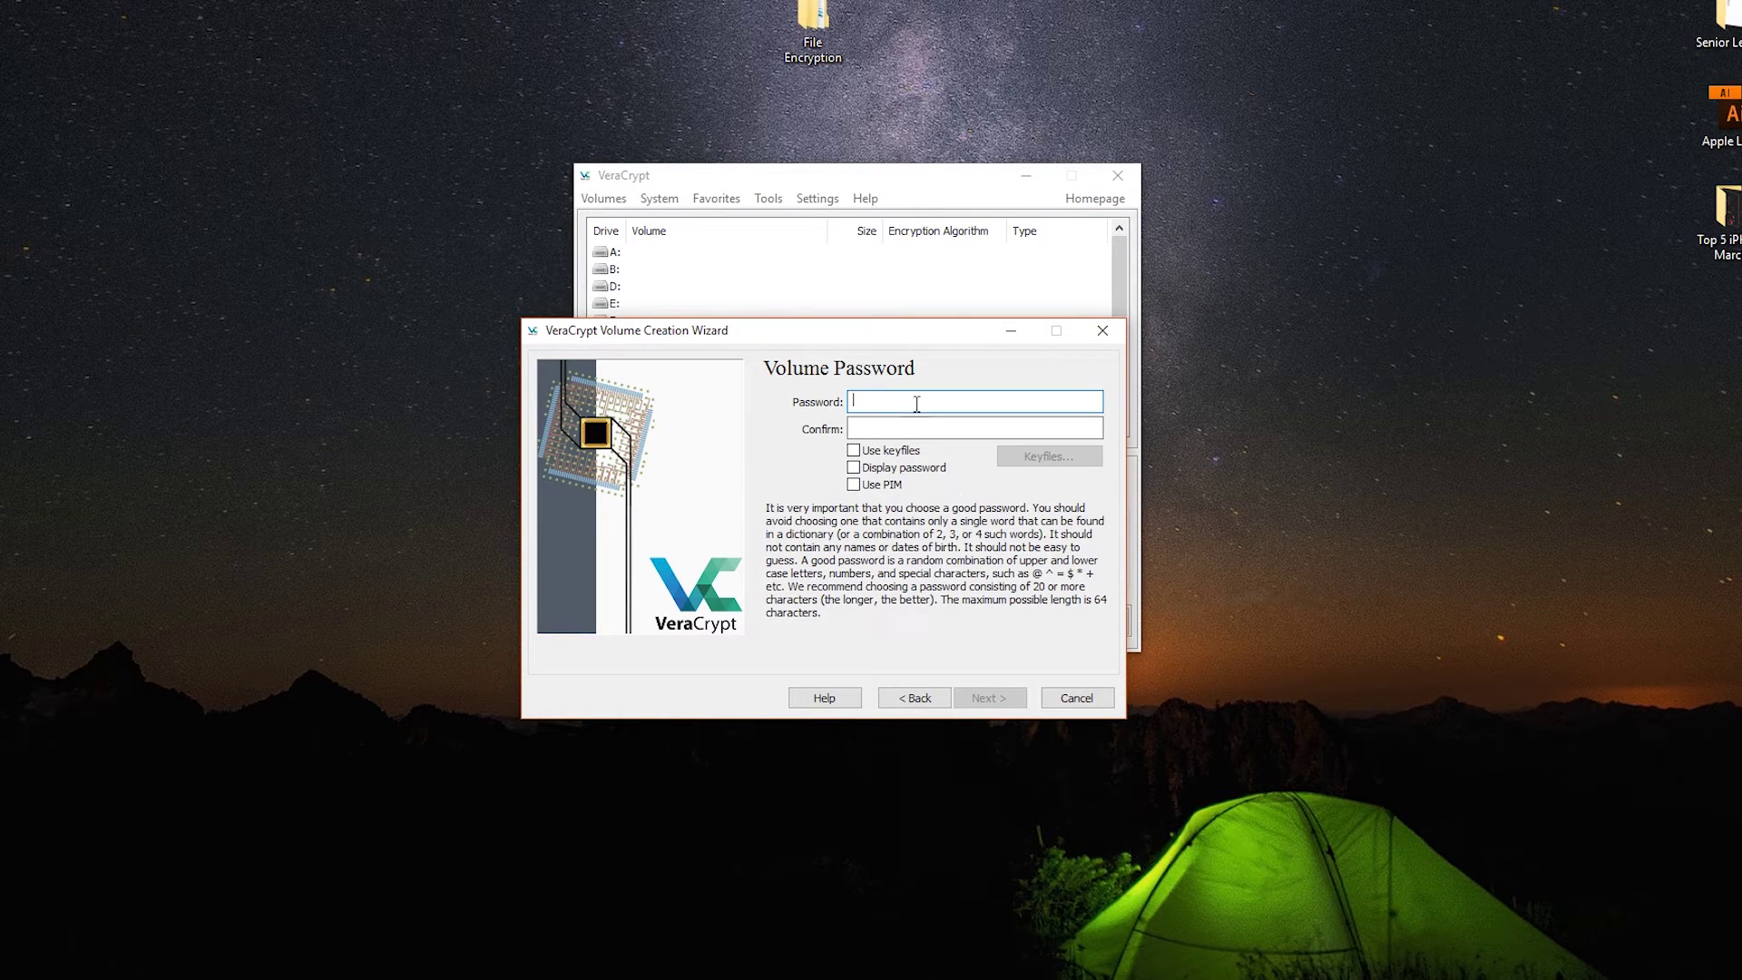
pyautogui.write('1234')
pyautogui.click(917, 428)
pyautogui.write('1234')
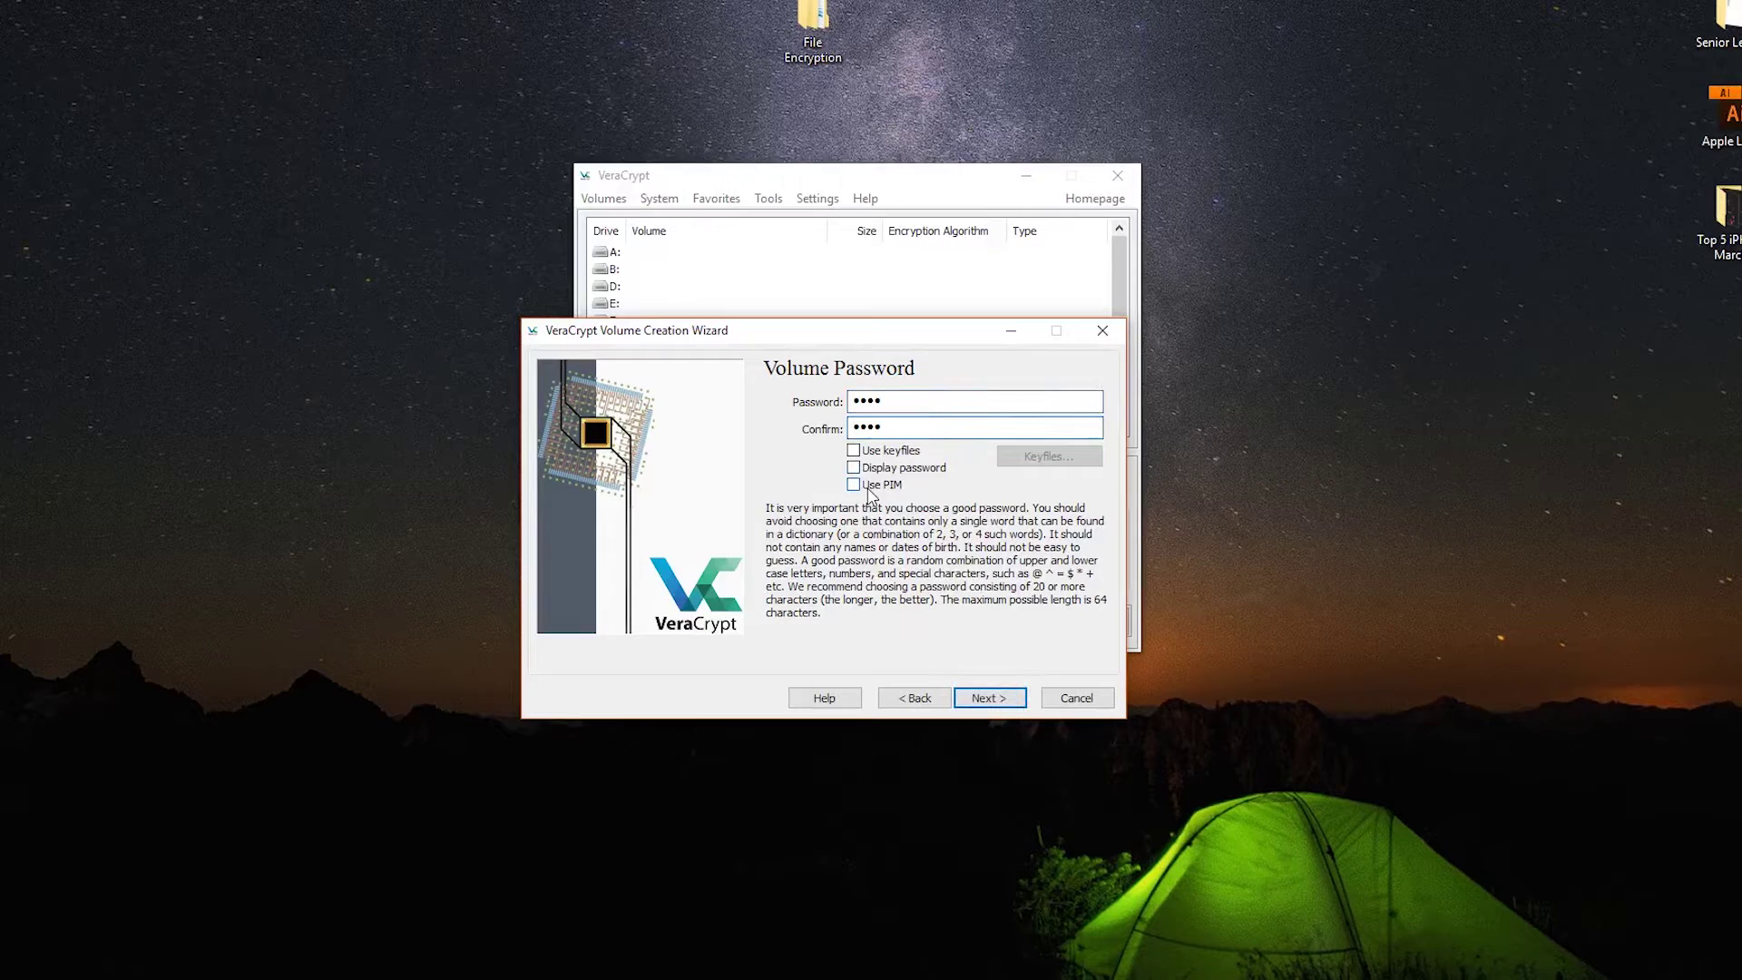
pyautogui.click(1001, 704)
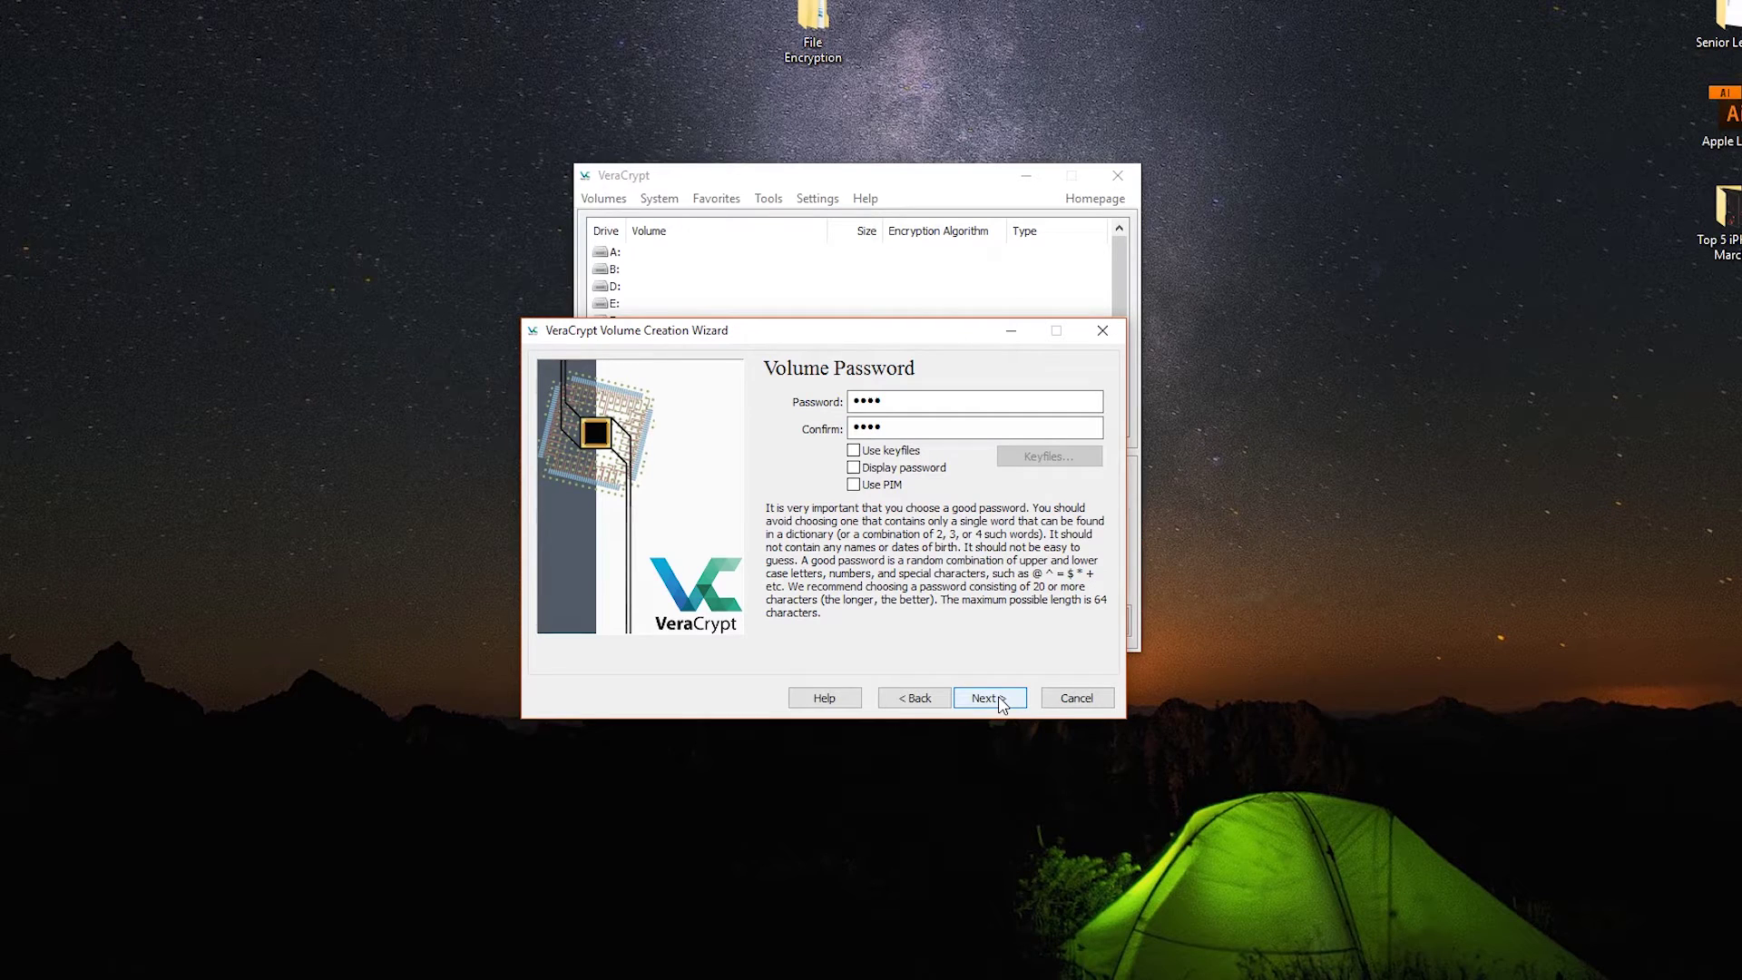
pyautogui.click(1001, 704)
pyautogui.click(913, 626)
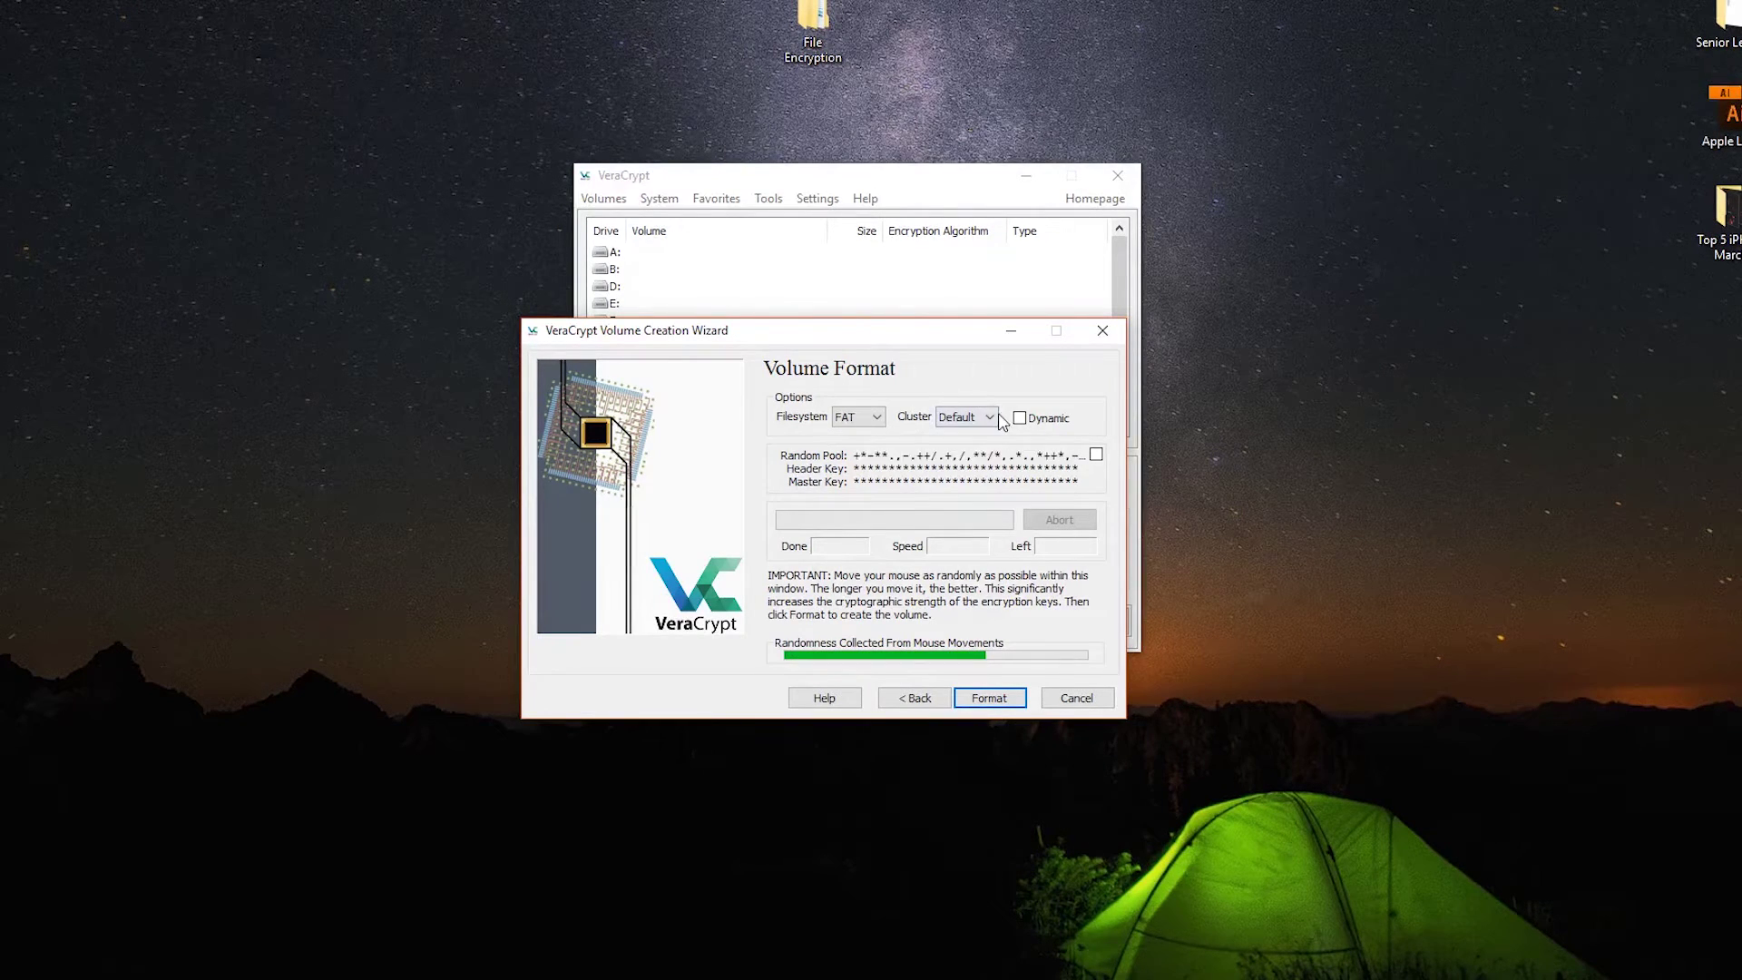
# - Decline the sparse dynamic option and format the container as a fixed-size volume
pyautogui.click(1030, 419)
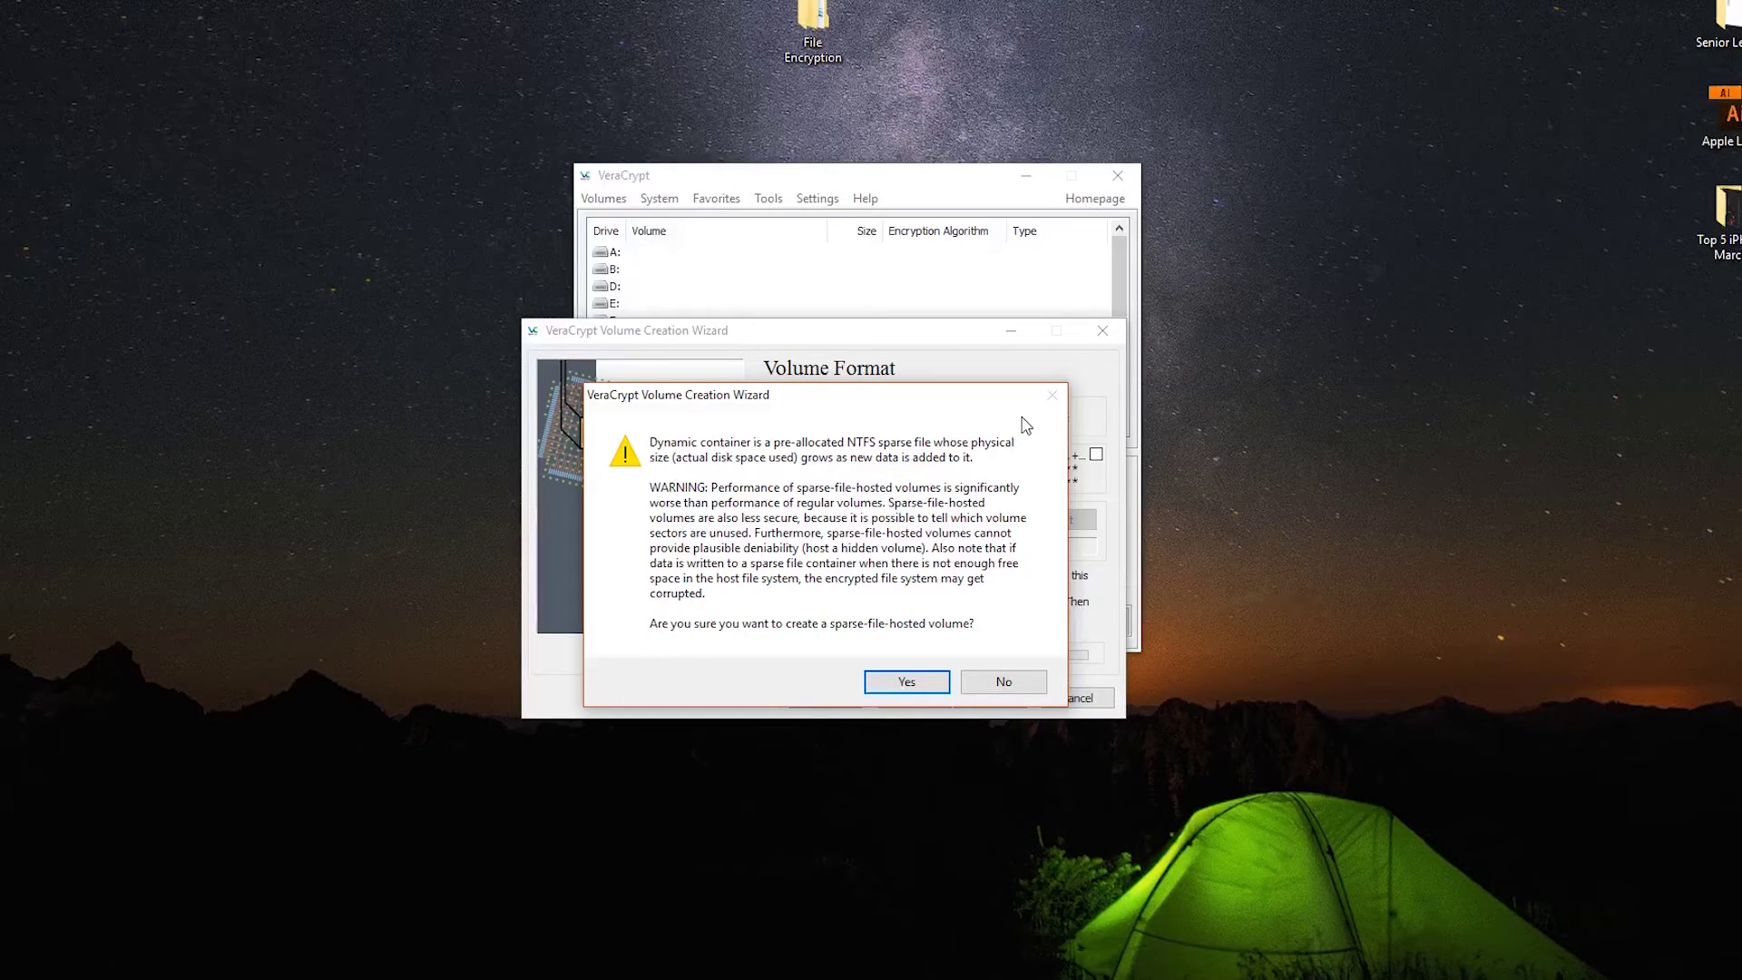
pyautogui.click(1002, 681)
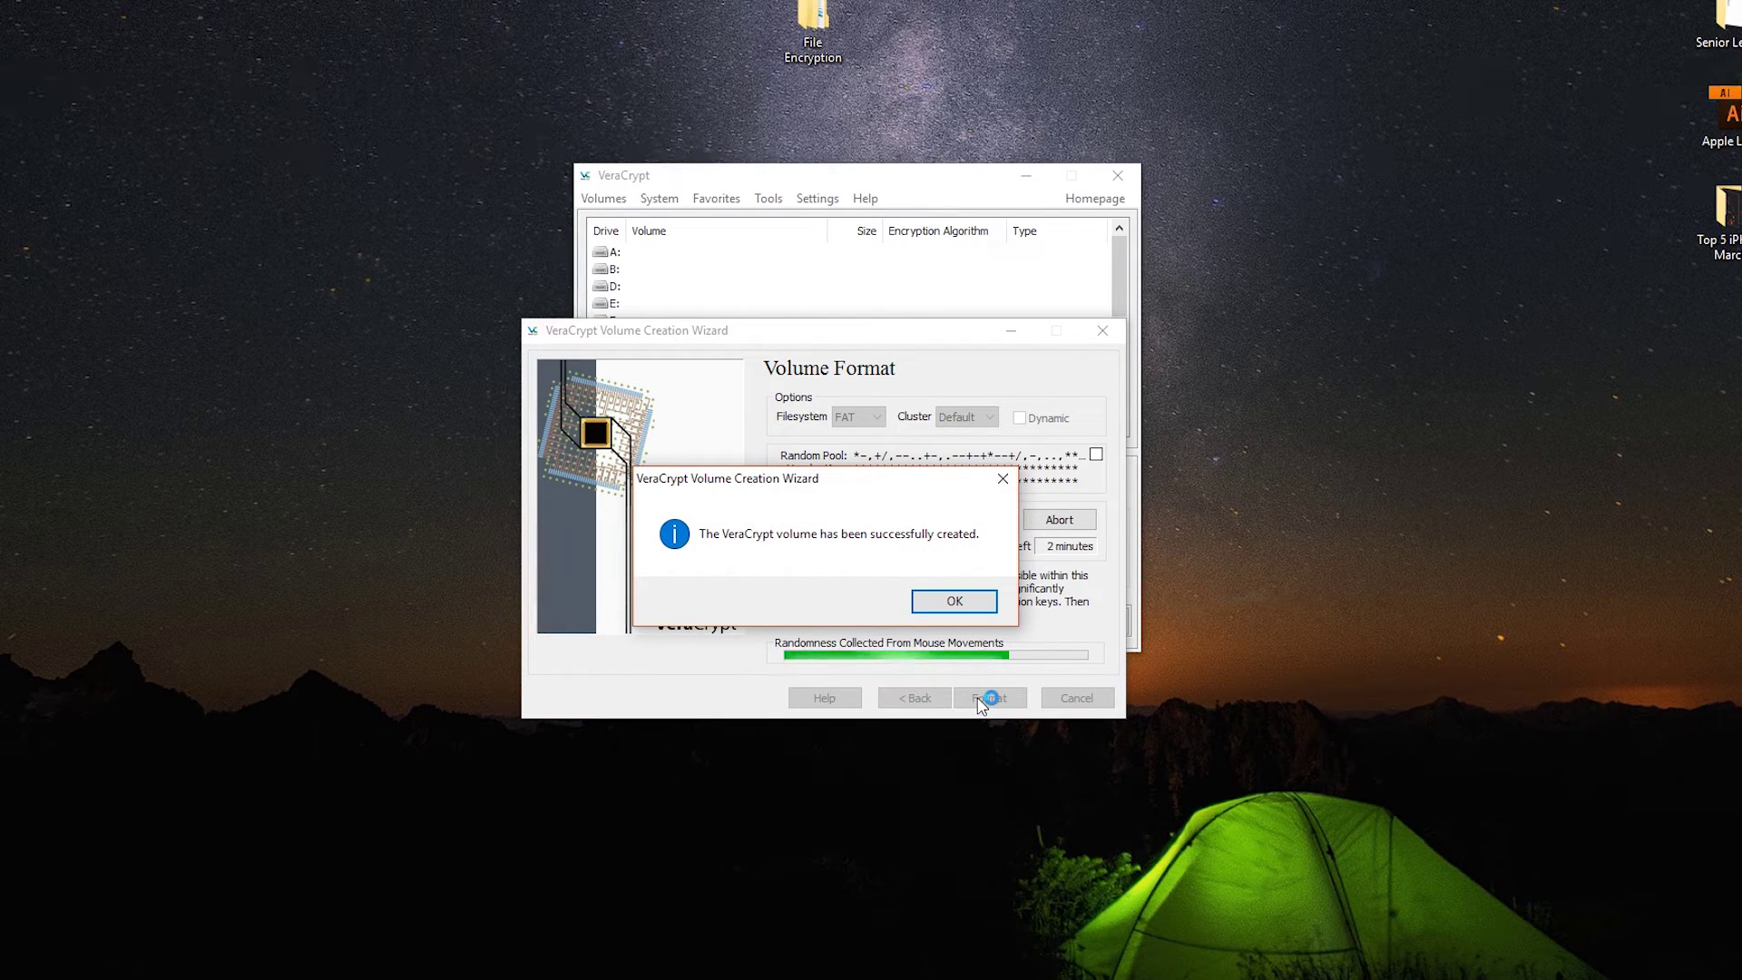
pyautogui.click(955, 601)
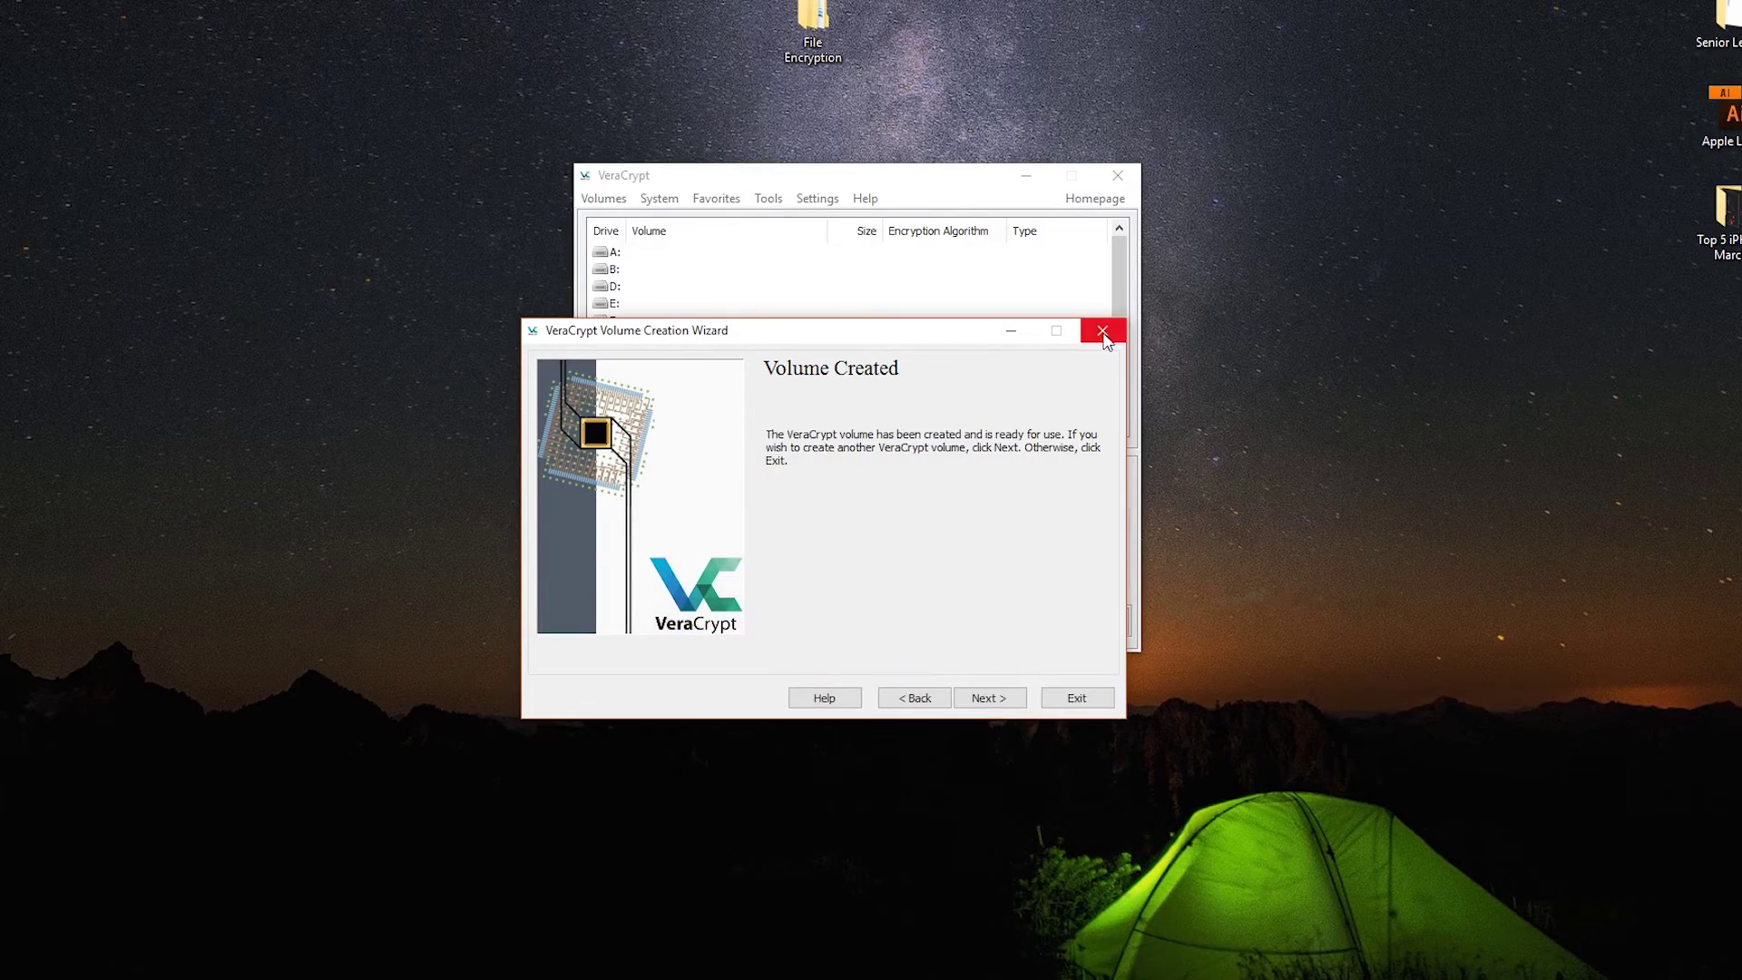
# - Close the wizard and select the Techlore Test container from the Desktop
pyautogui.click(1077, 698)
pyautogui.moveTo(212, 614); pyautogui.dragTo(81, 693)
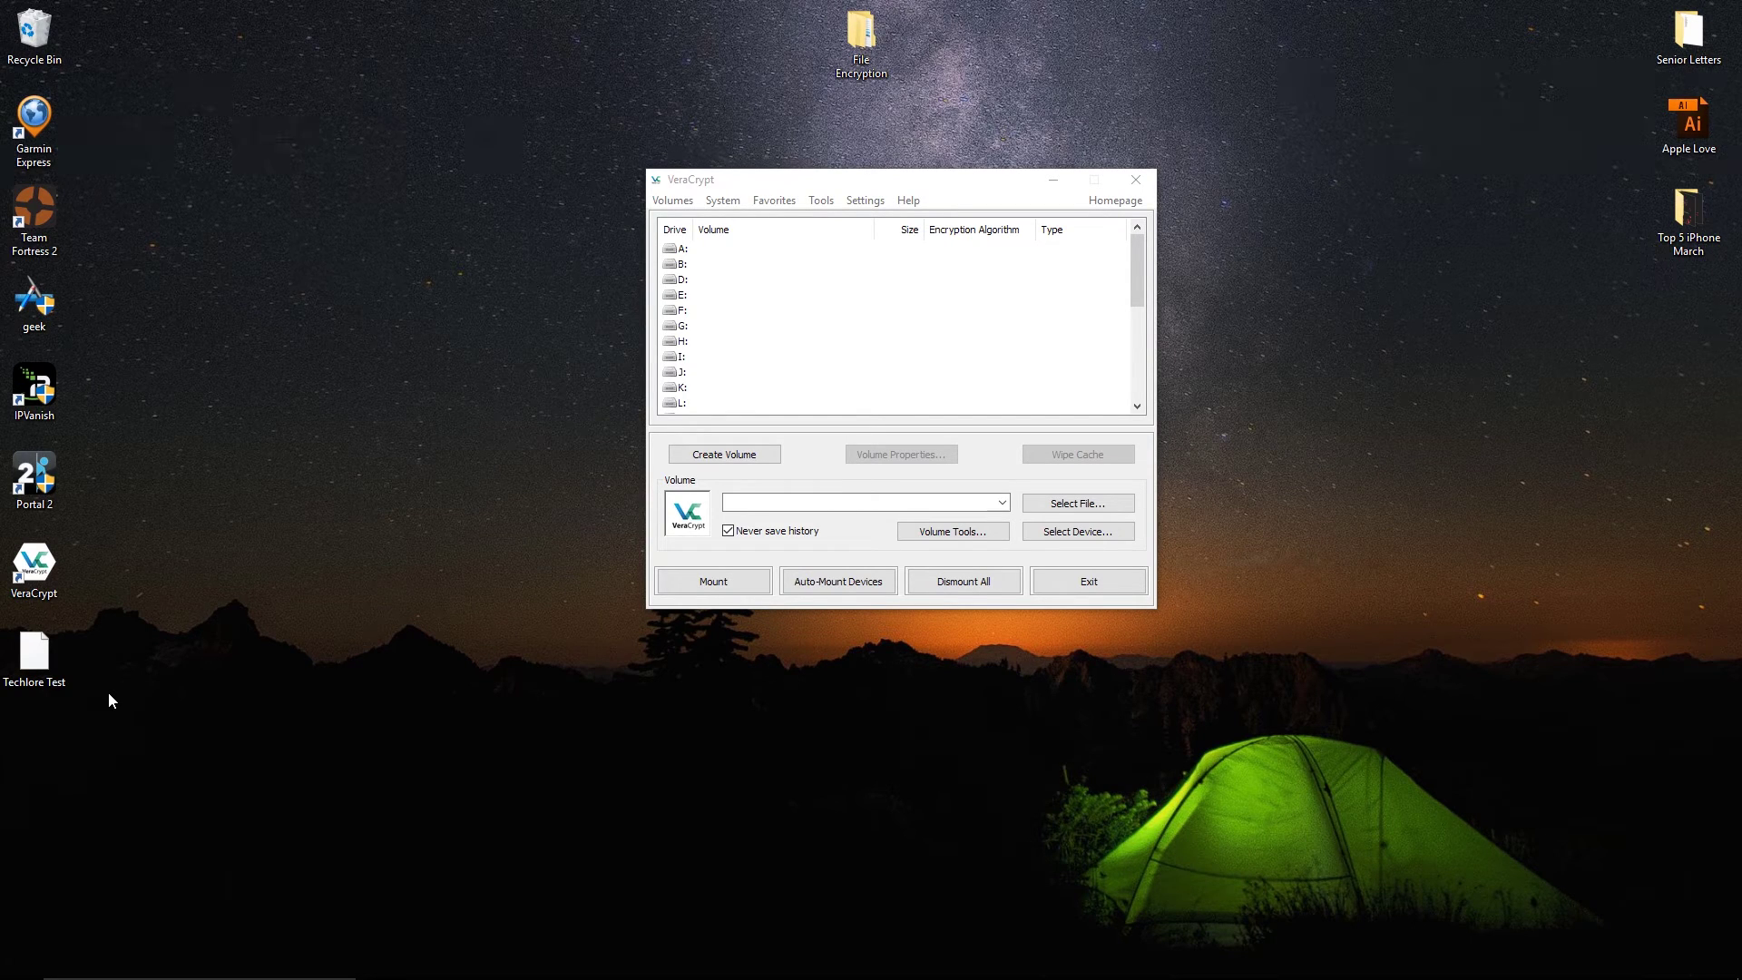
pyautogui.click(1078, 503)
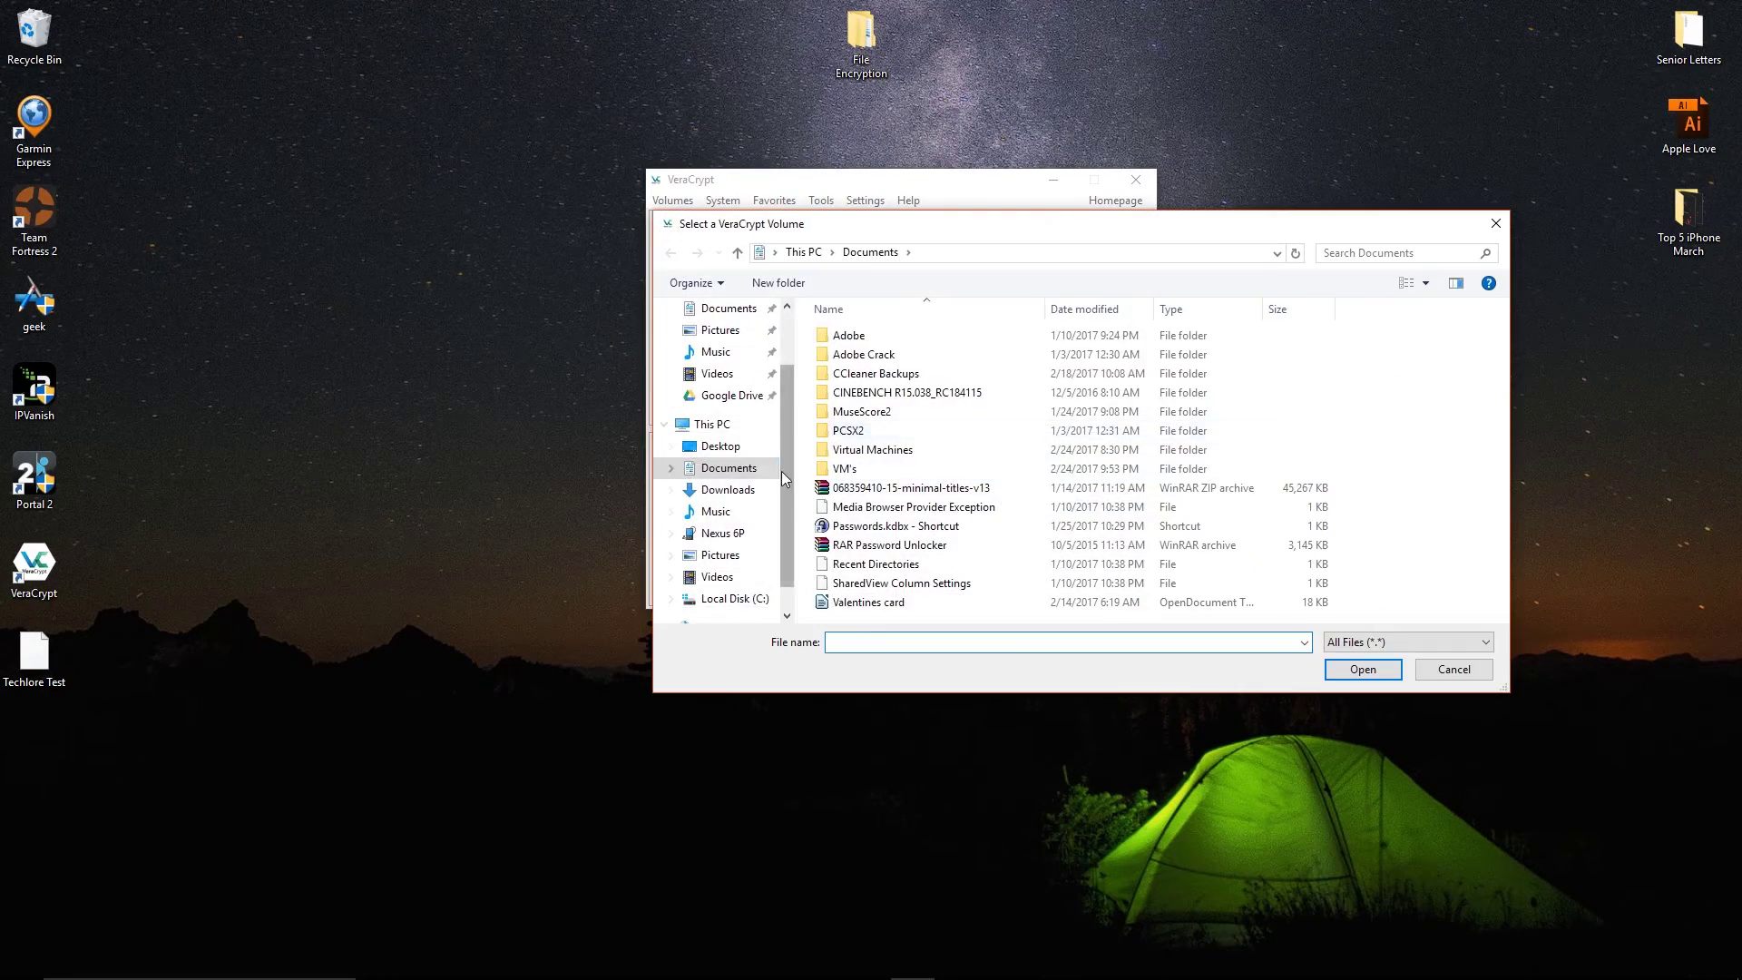
pyautogui.click(721, 445)
pyautogui.click(1458, 354)
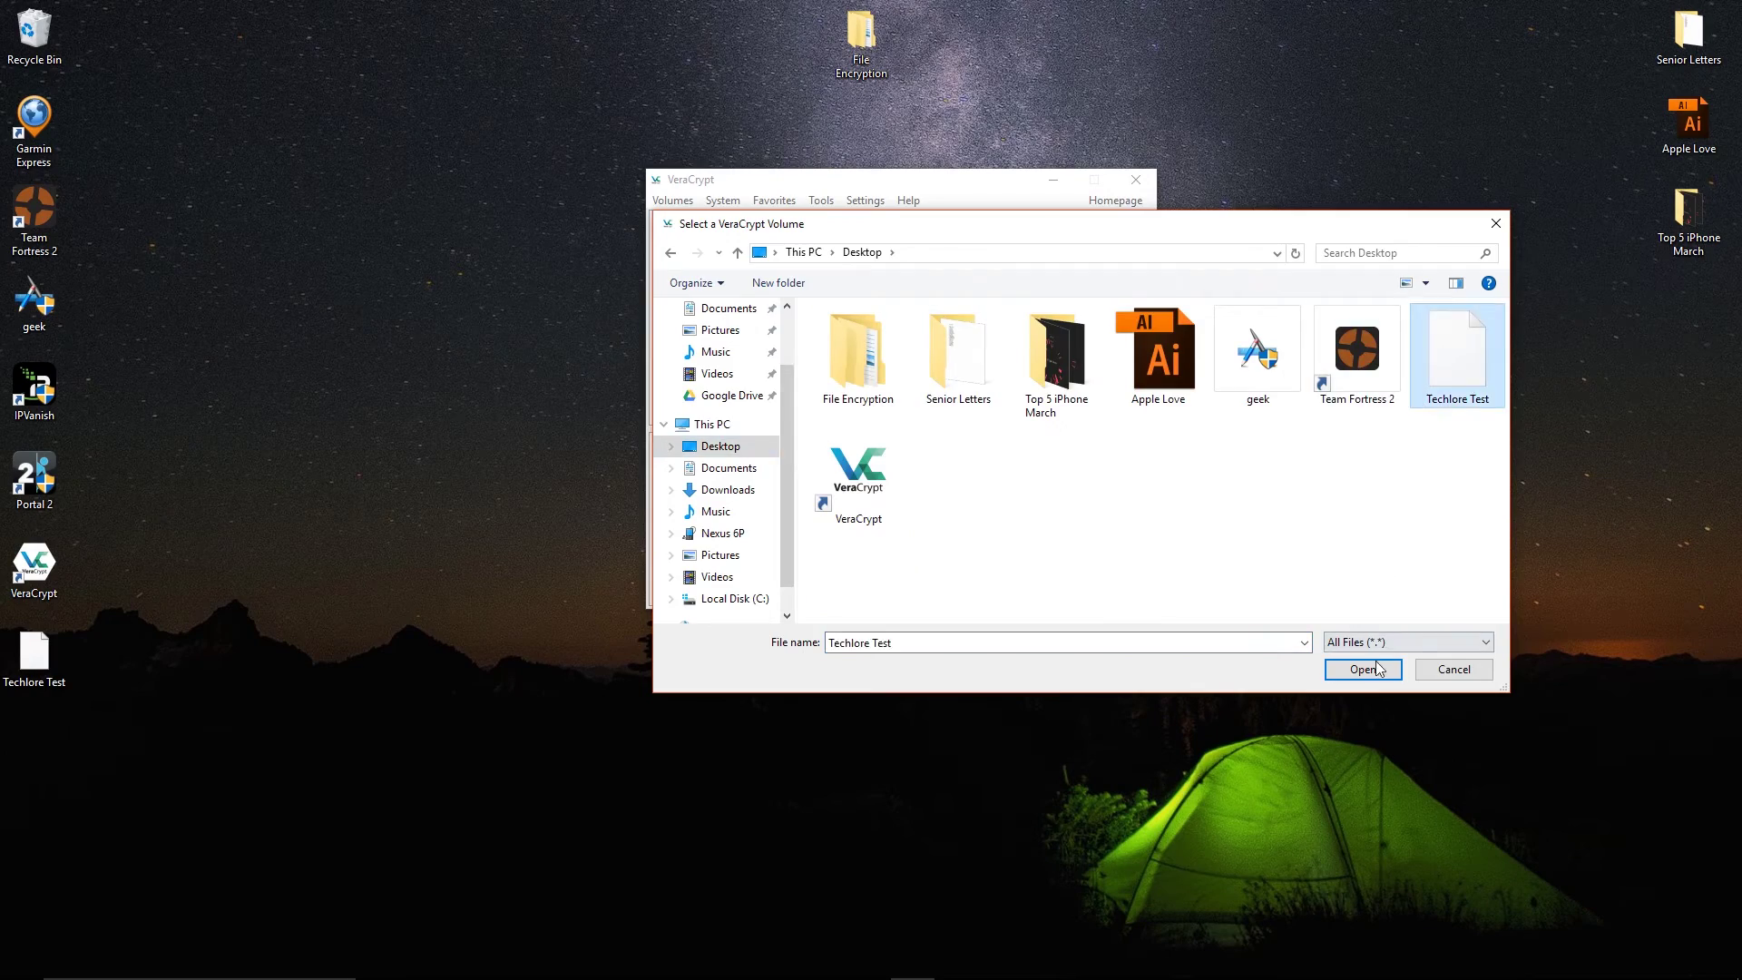
pyautogui.click(1363, 669)
# - Mount the container on drive D: using its volume password
pyautogui.click(685, 279)
pyautogui.click(714, 582)
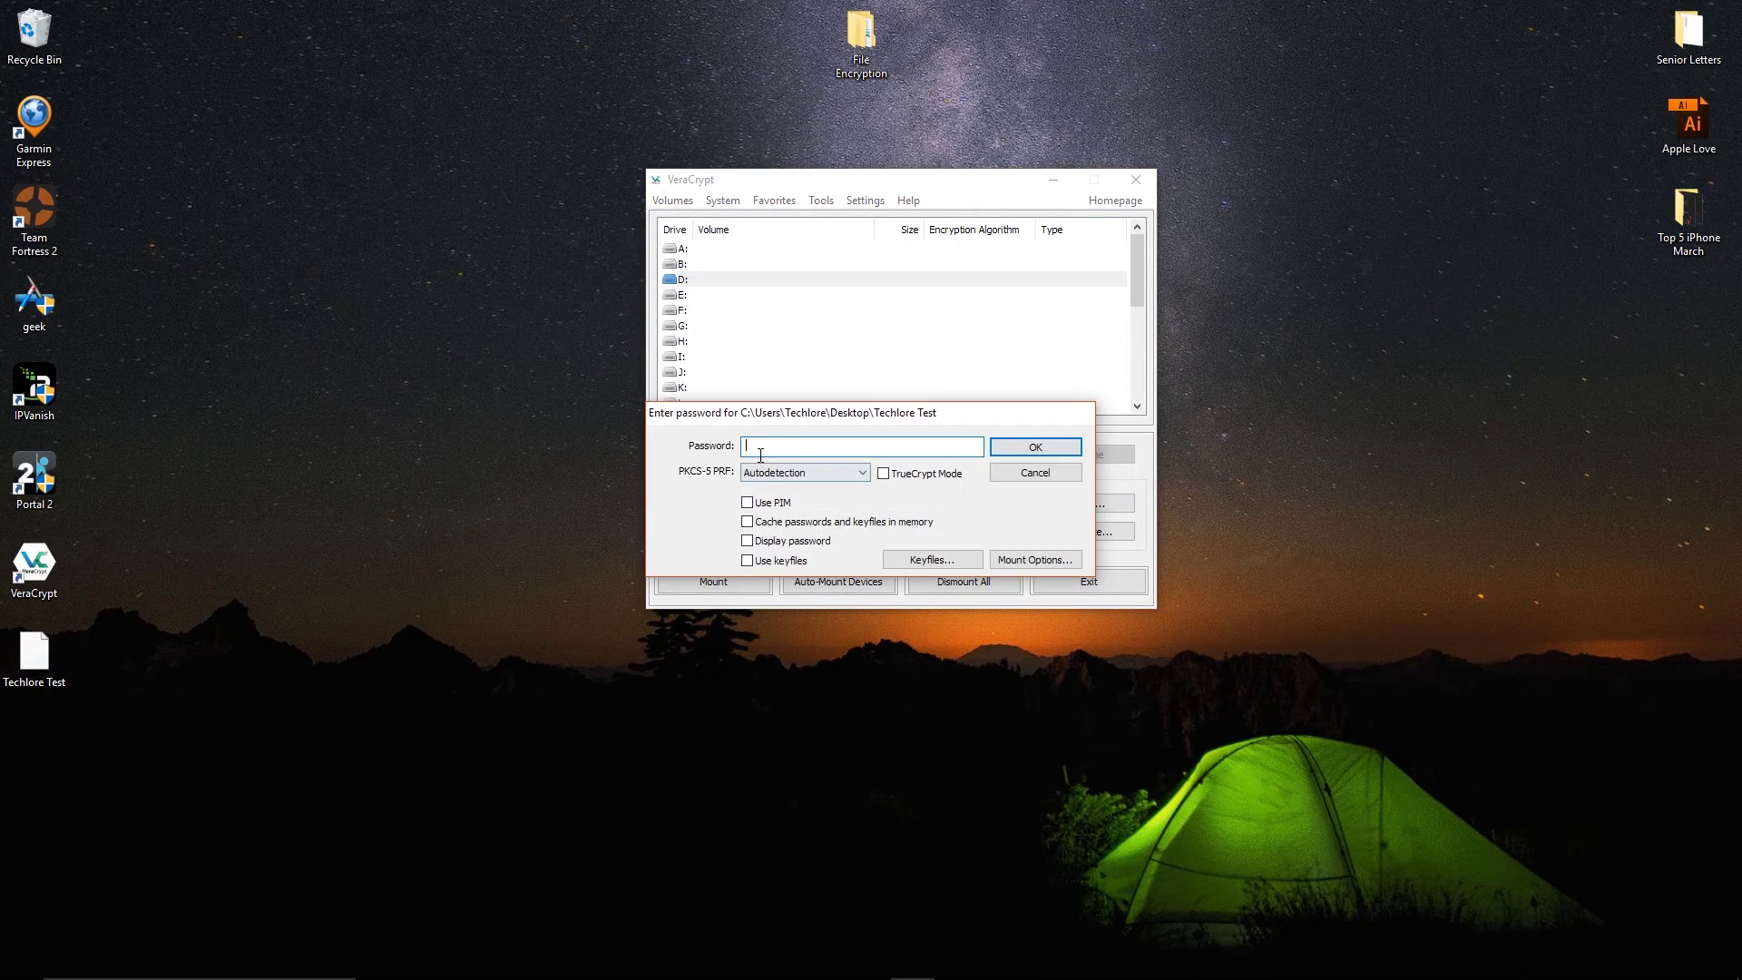
pyautogui.write('test')
pyautogui.click(1016, 451)
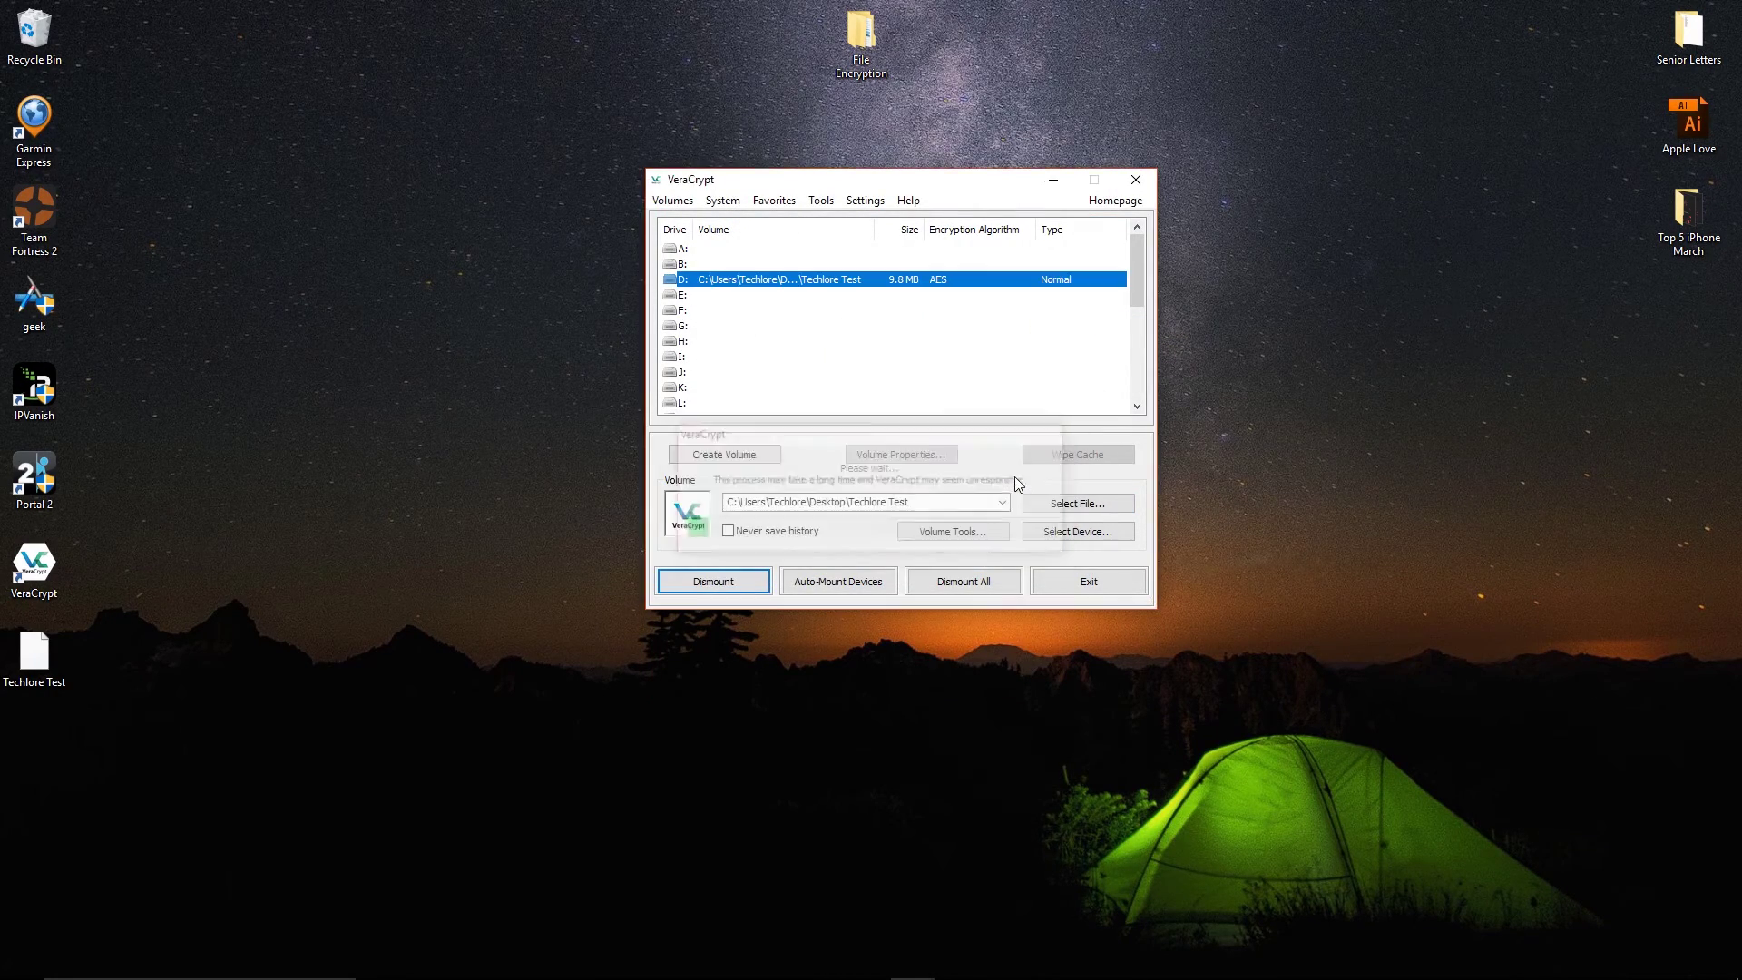